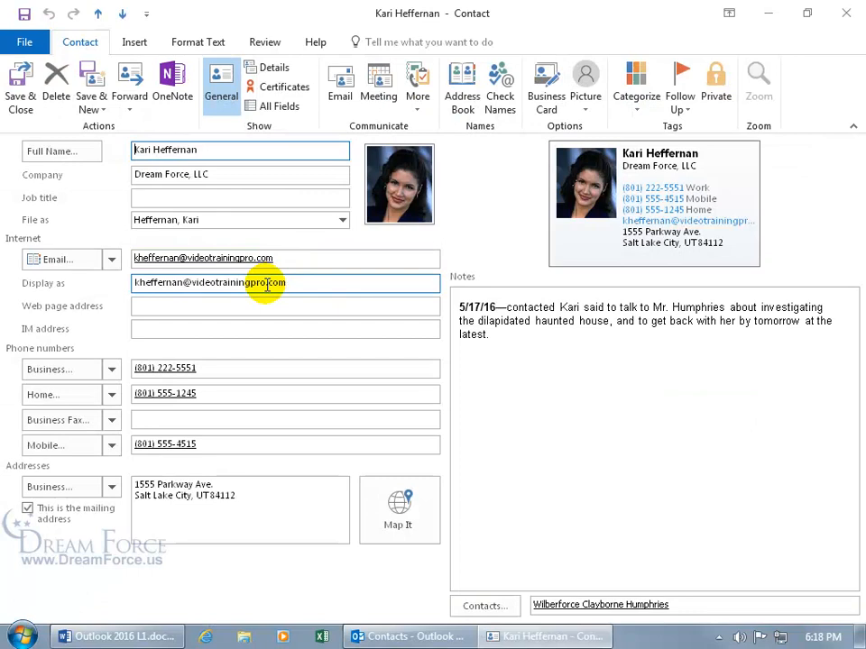
- Start a blank email from Mail, dismiss its address book, and return to the contact form
click(169, 302)
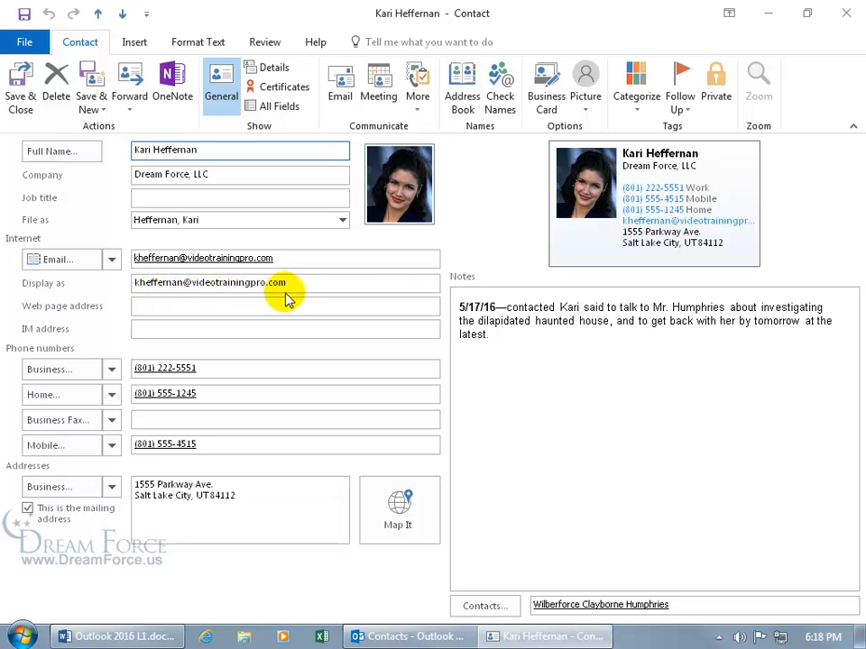
click(419, 636)
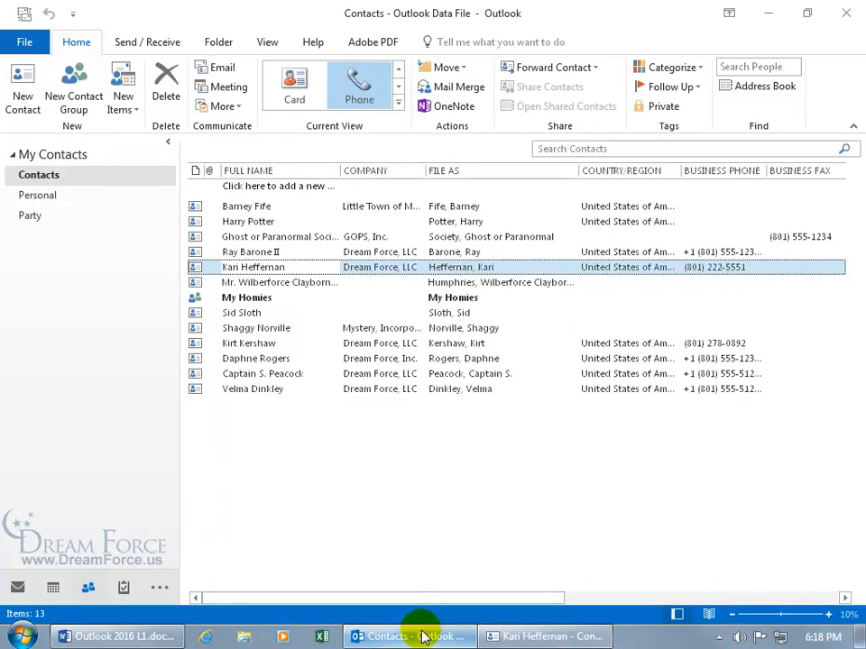
click(16, 587)
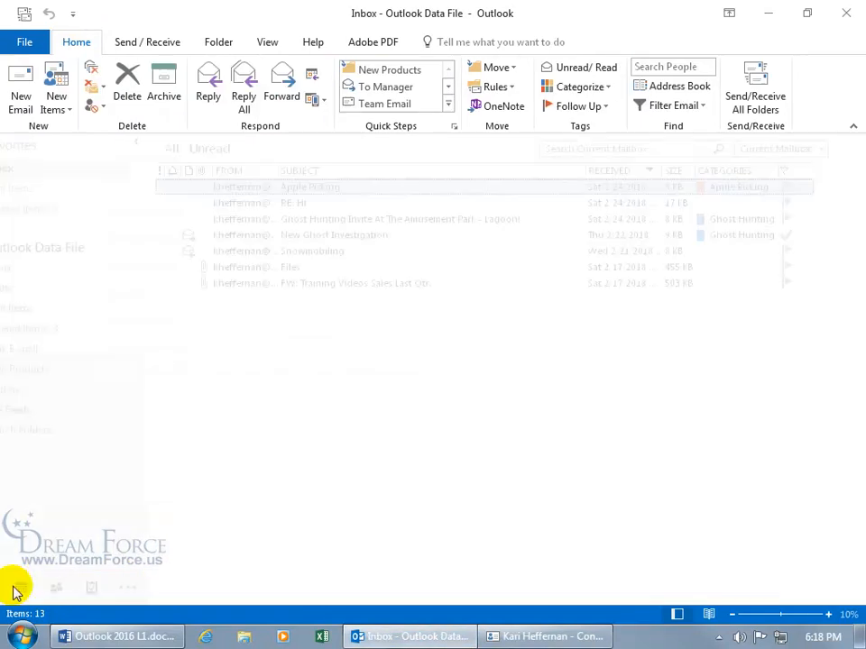
key(ctrl+n)
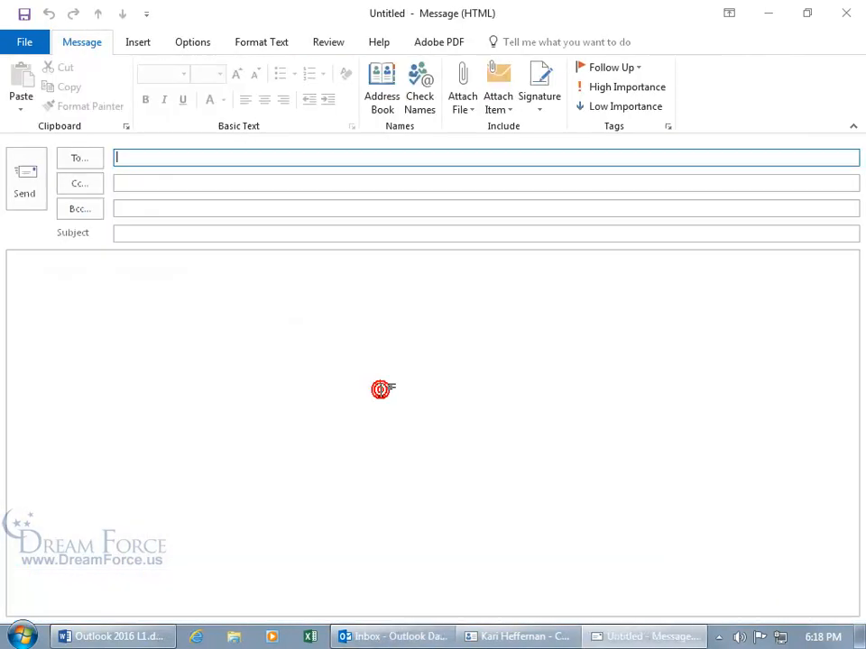
click(79, 158)
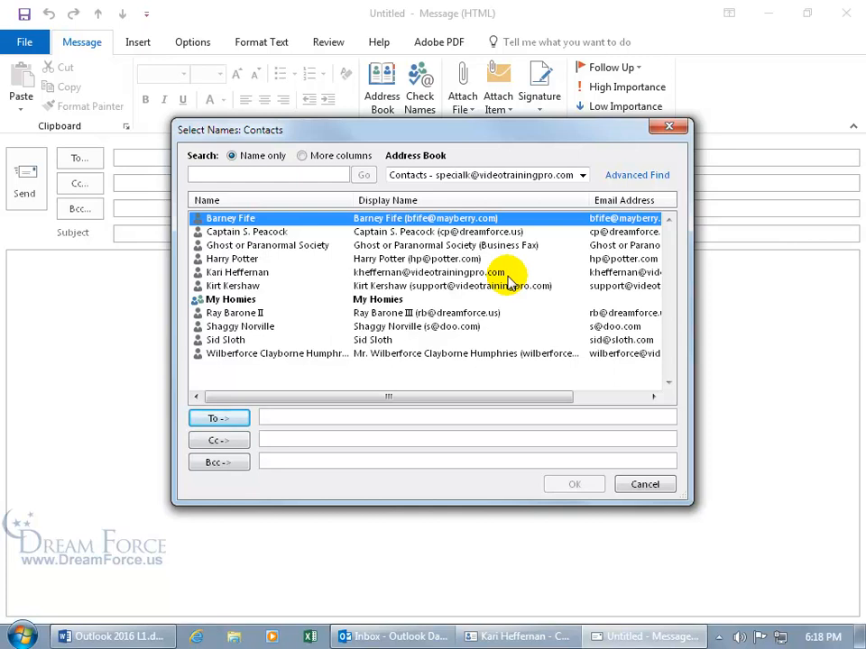
click(645, 484)
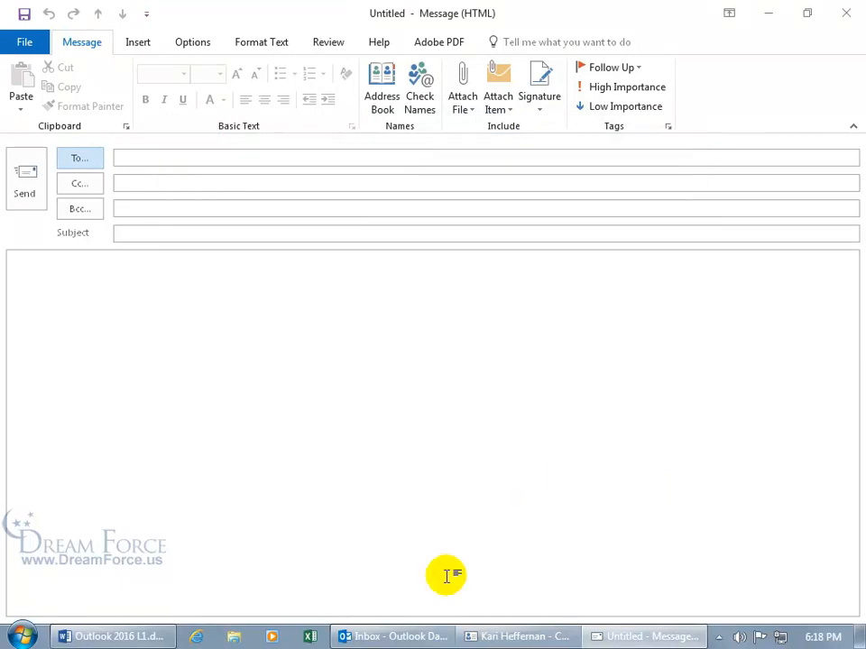
click(480, 637)
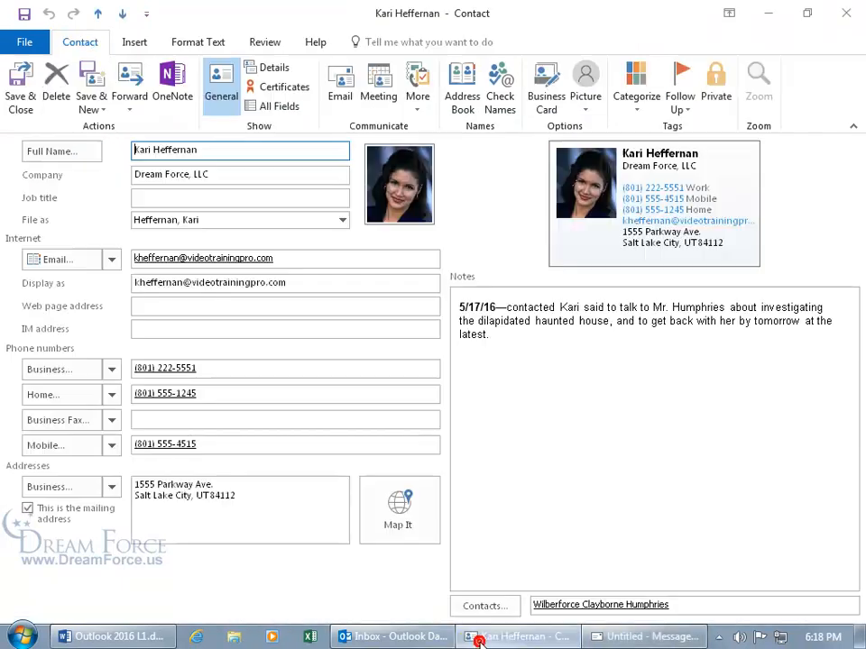
- Replace the e-mail address in the Display as field with the contact's full name
triple_click(335, 282)
key(Delete)
key(Tab)
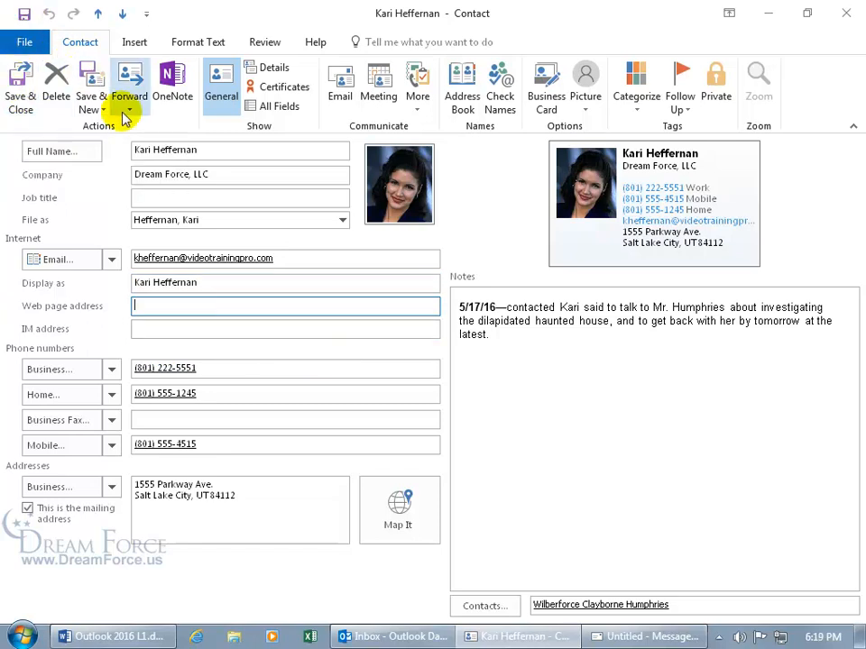
- Confirm the contact is listed by full name in the address book, then close the blank email
click(620, 638)
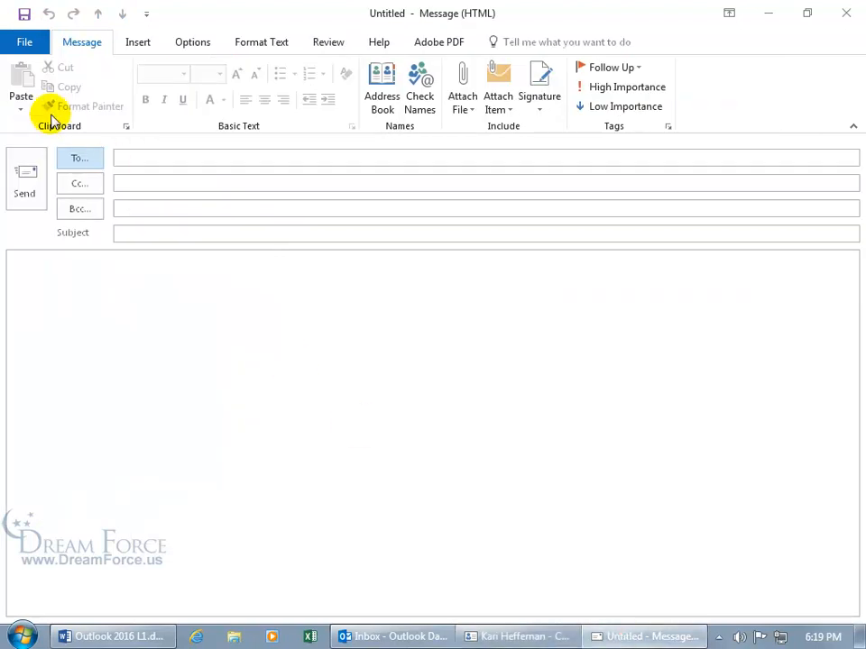
click(74, 158)
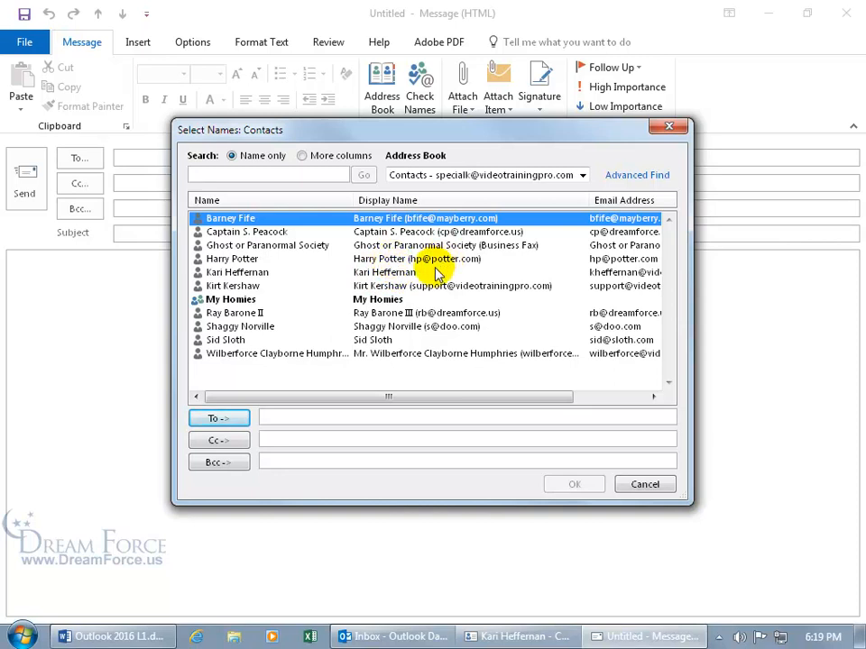
click(644, 484)
click(844, 13)
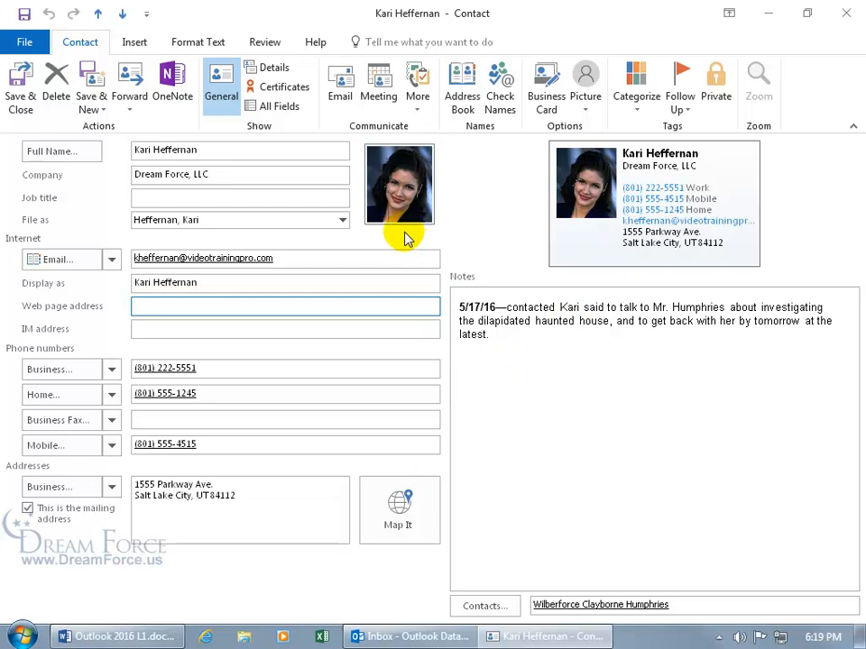
- Remove the contact's old photo and replace it with Arms Folded2.jpg from Desktop > Exercises
right_click(405, 182)
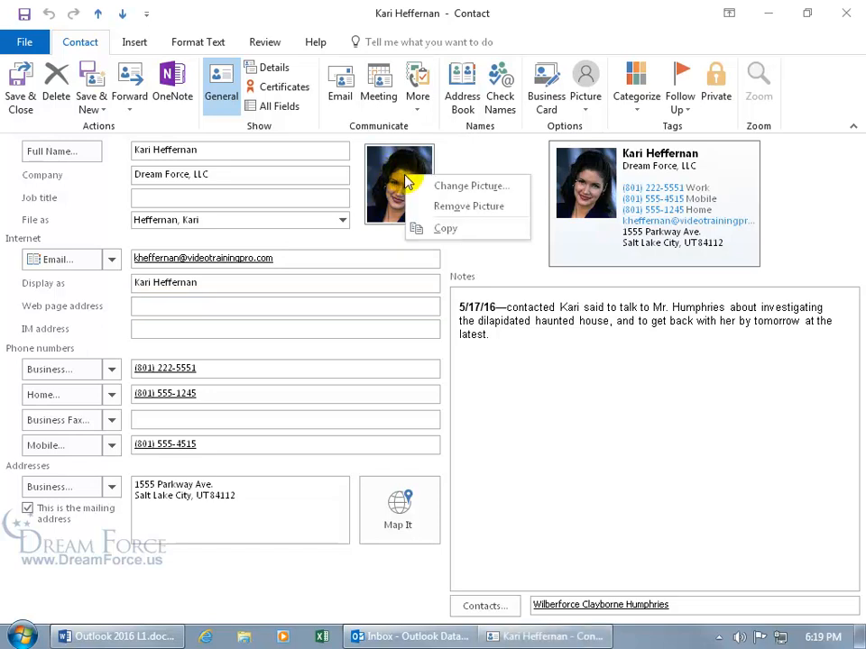
click(424, 185)
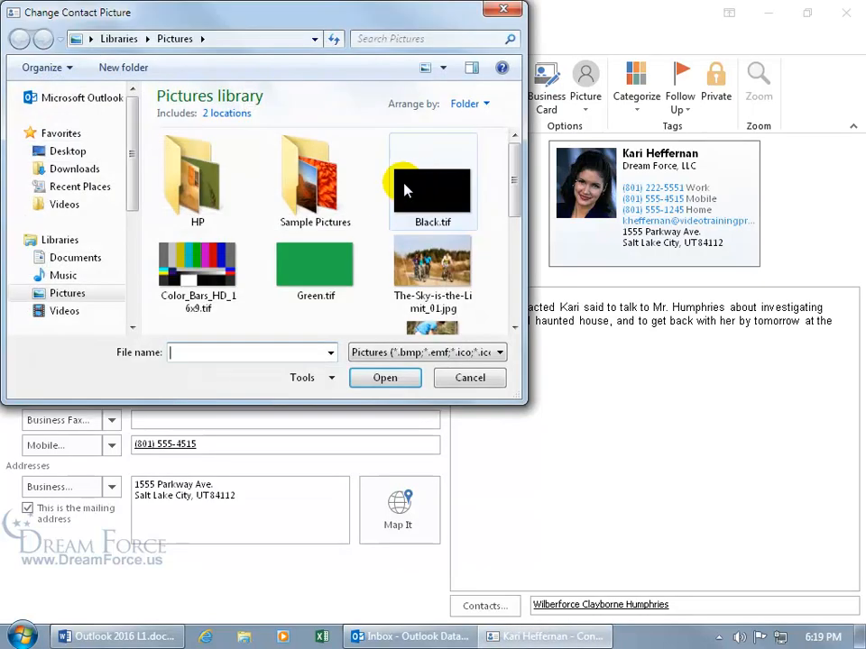
click(470, 378)
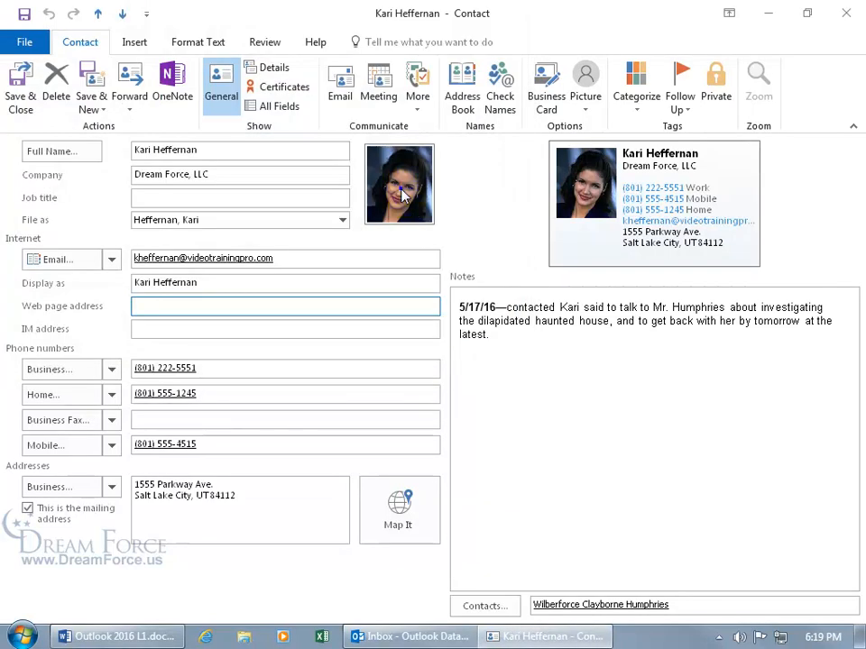
right_click(403, 193)
click(437, 223)
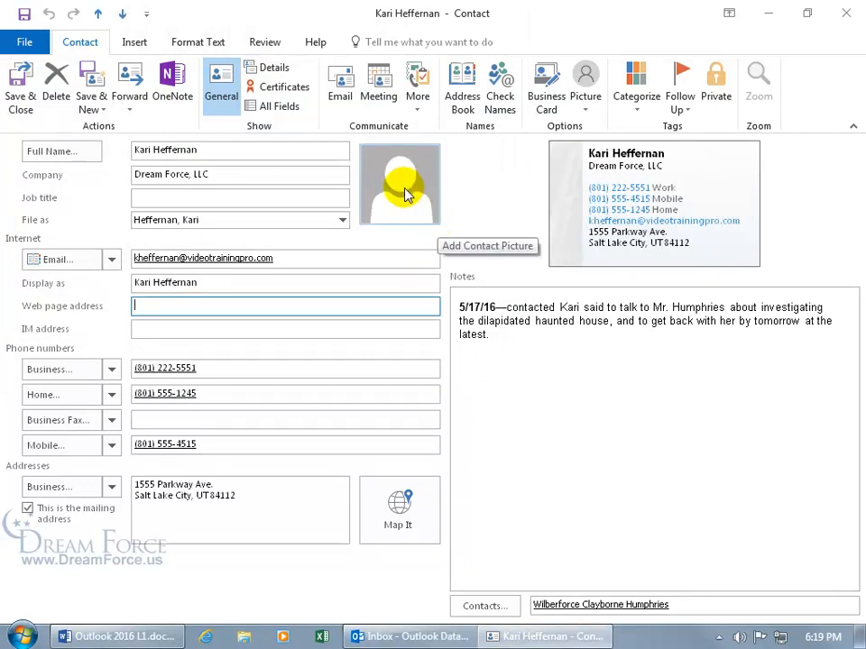
click(405, 195)
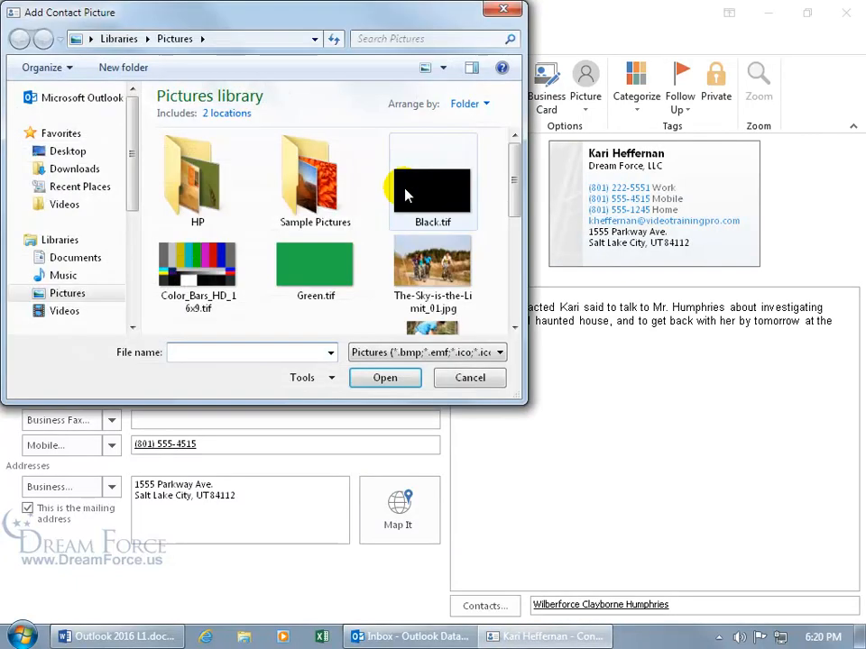
click(69, 150)
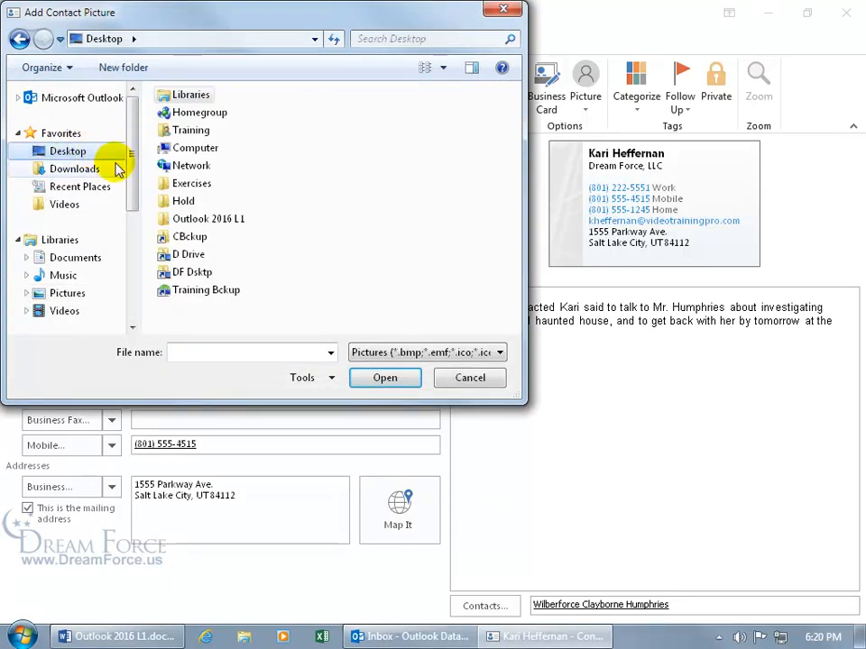
double_click(180, 186)
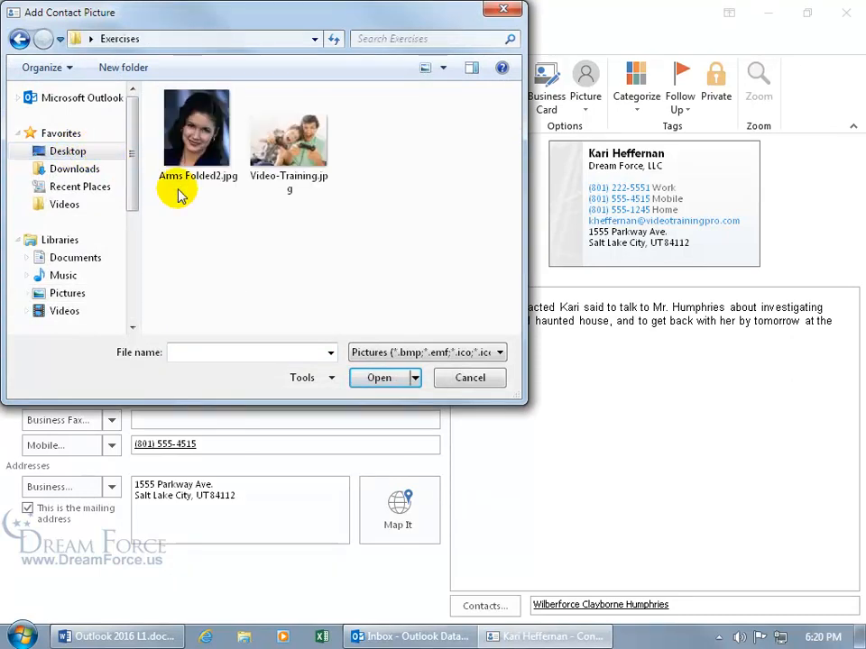
click(192, 144)
double_click(192, 144)
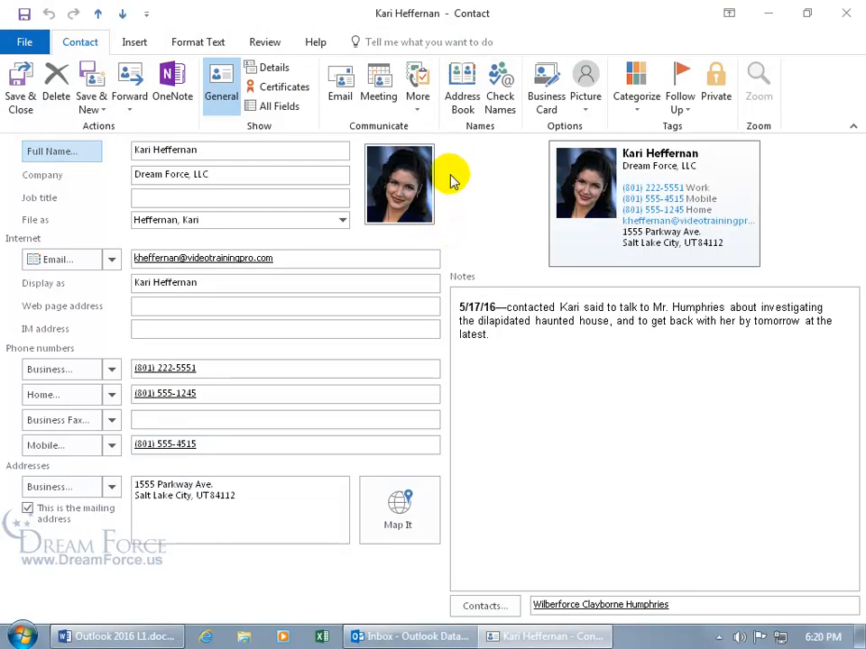
- Add a new line below the note in Notes and search Online Pictures for 'Happy Ghost'
click(512, 352)
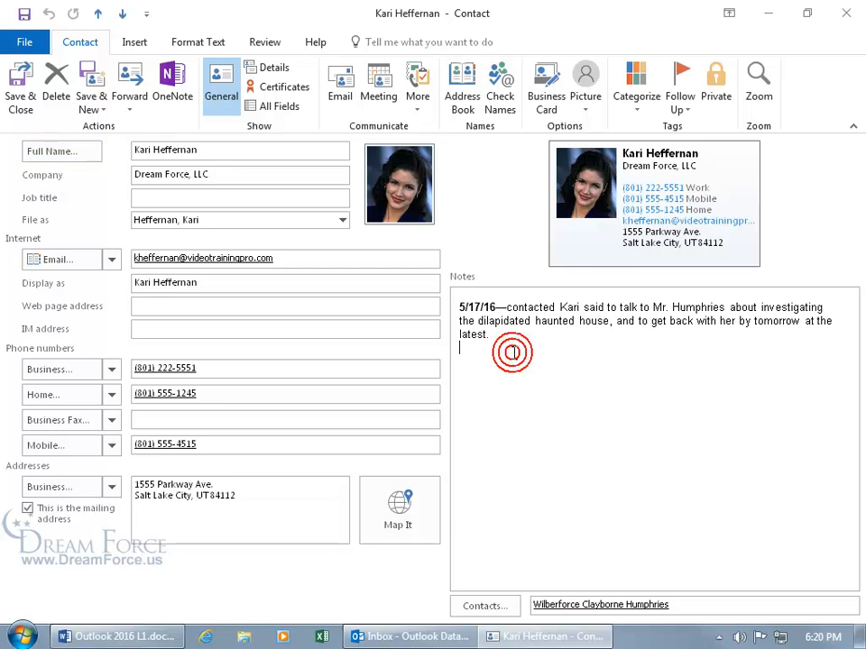
key(Return)
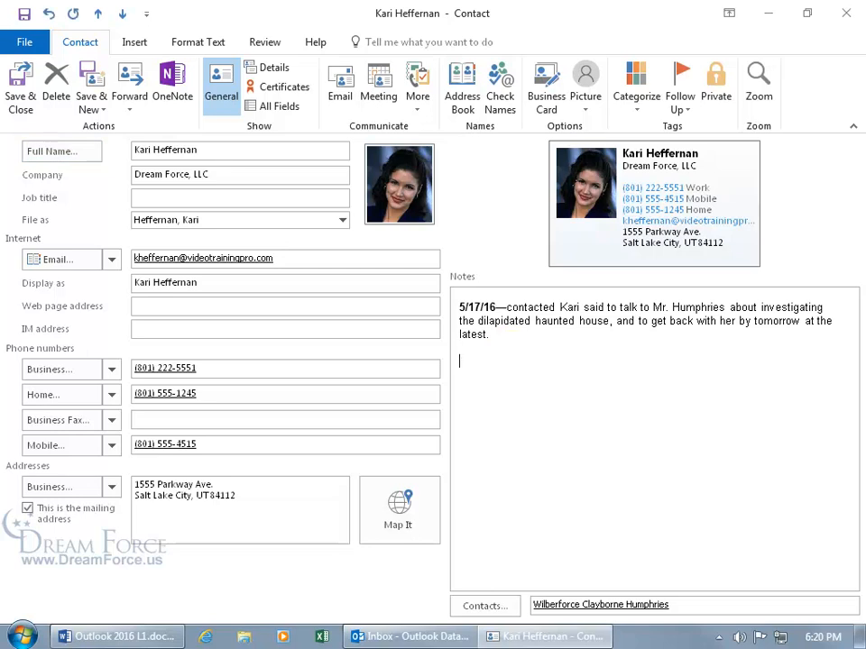
click(135, 42)
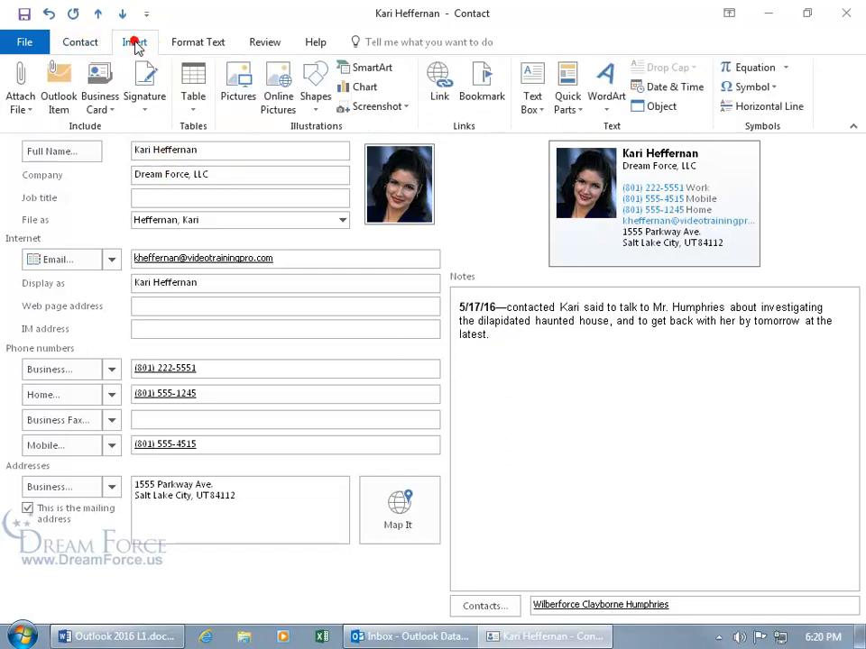
click(282, 83)
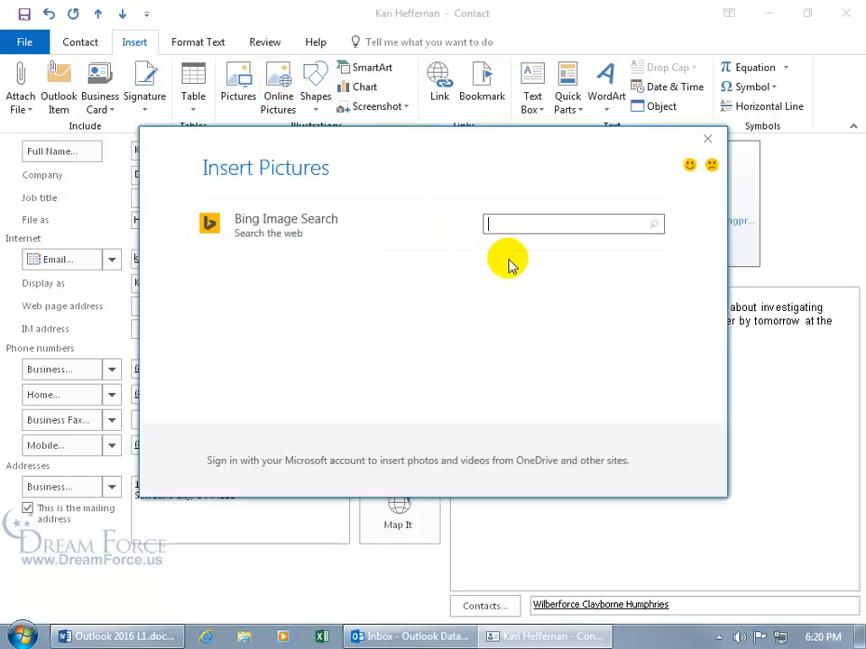
click(513, 226)
text(Happy Ghost)
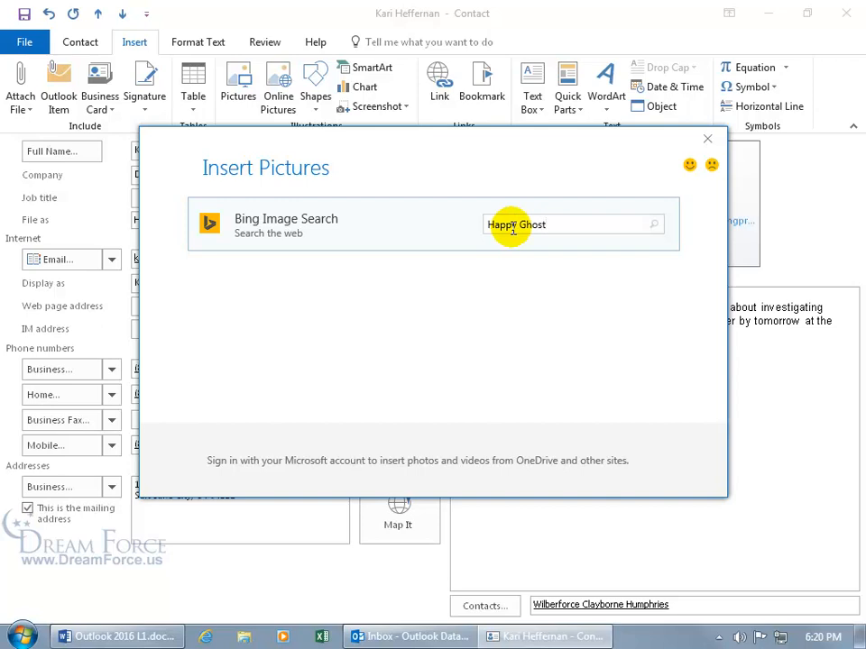
key(Return)
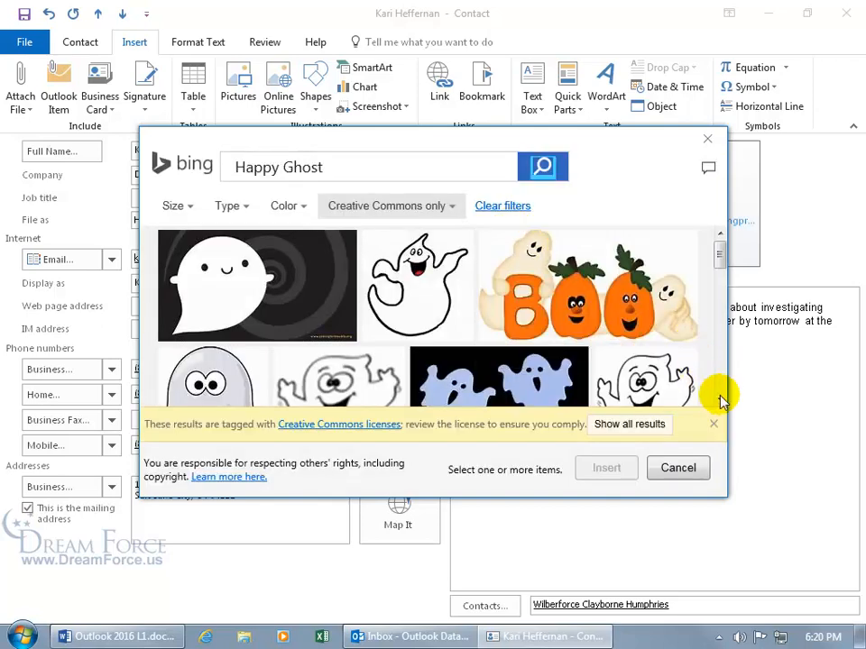
- Select the orange smiling ghost from the results and insert it into Notes
click(719, 399)
click(720, 399)
click(720, 398)
mouse_move(186, 348)
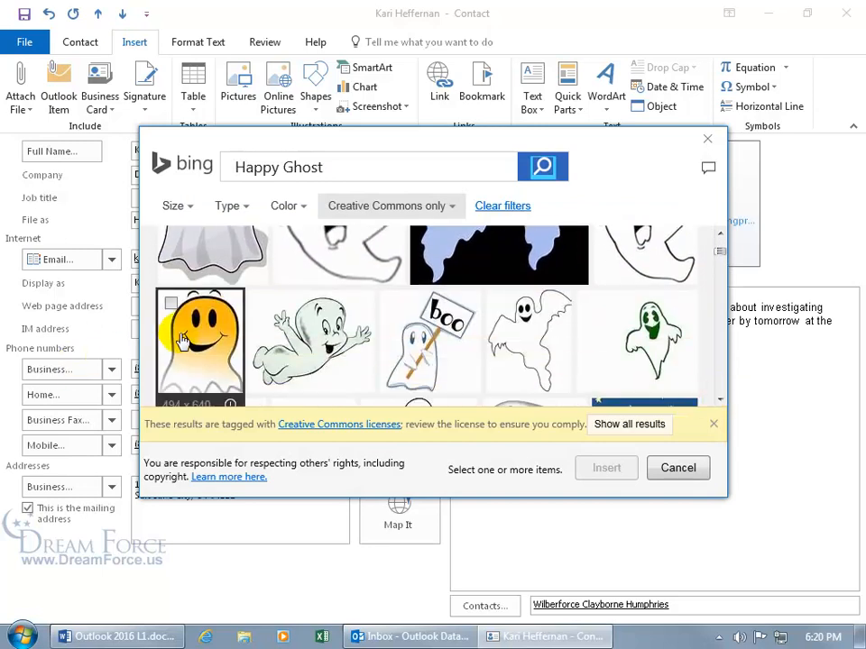
click(170, 306)
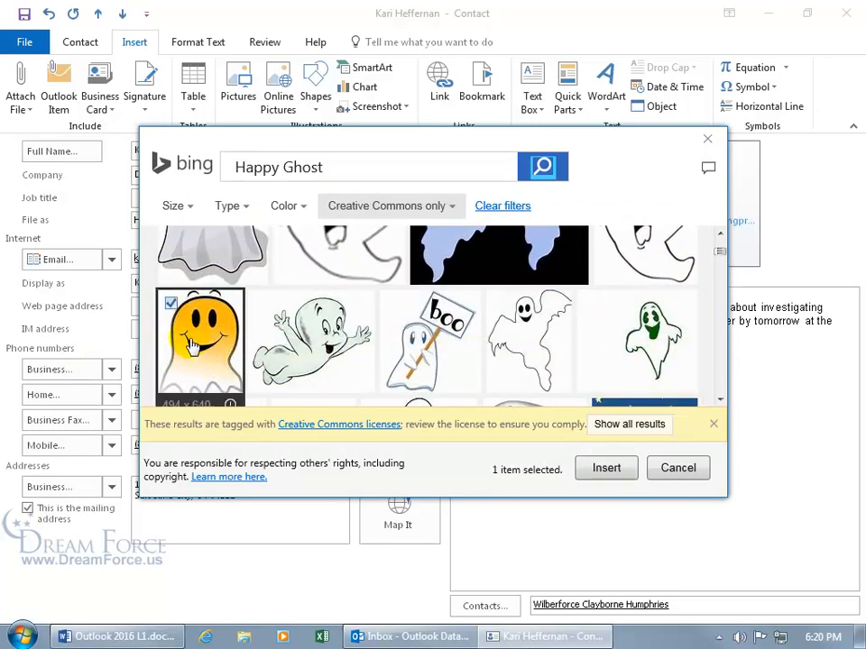
click(603, 469)
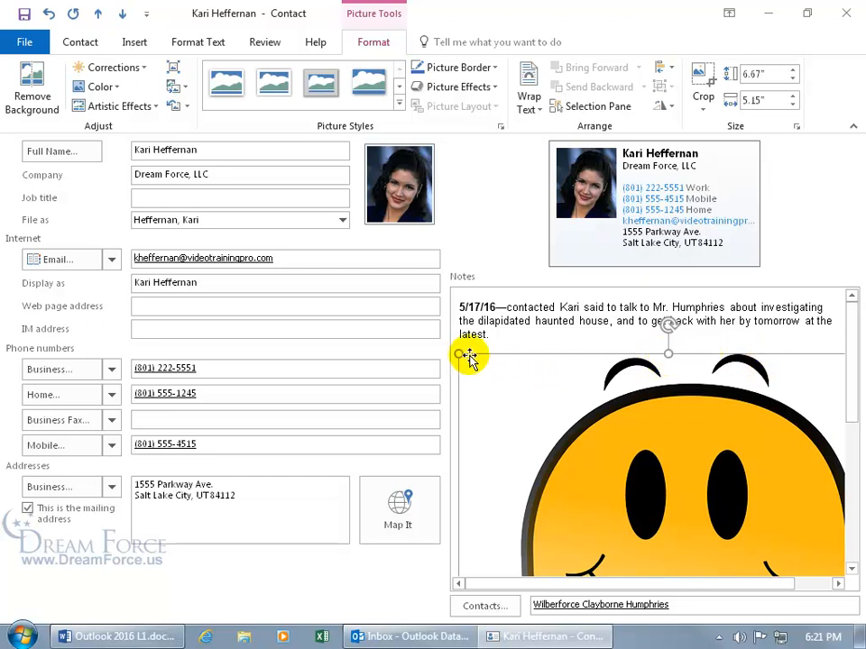
- Resize the ghost picture by its corner handle to about 1.59" by 1.23"
drag(851, 411, 862, 541)
drag(717, 583, 758, 586)
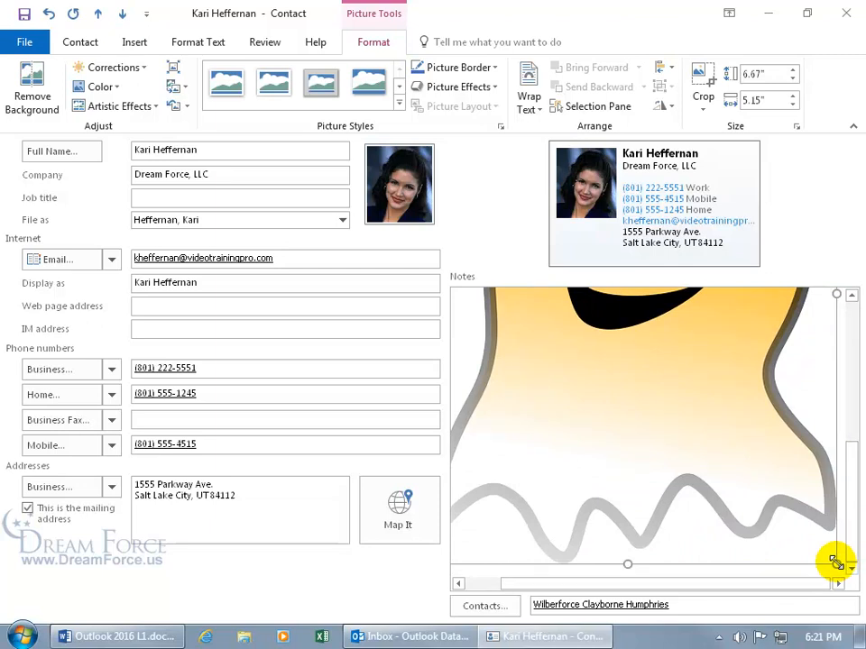
drag(835, 562, 568, 316)
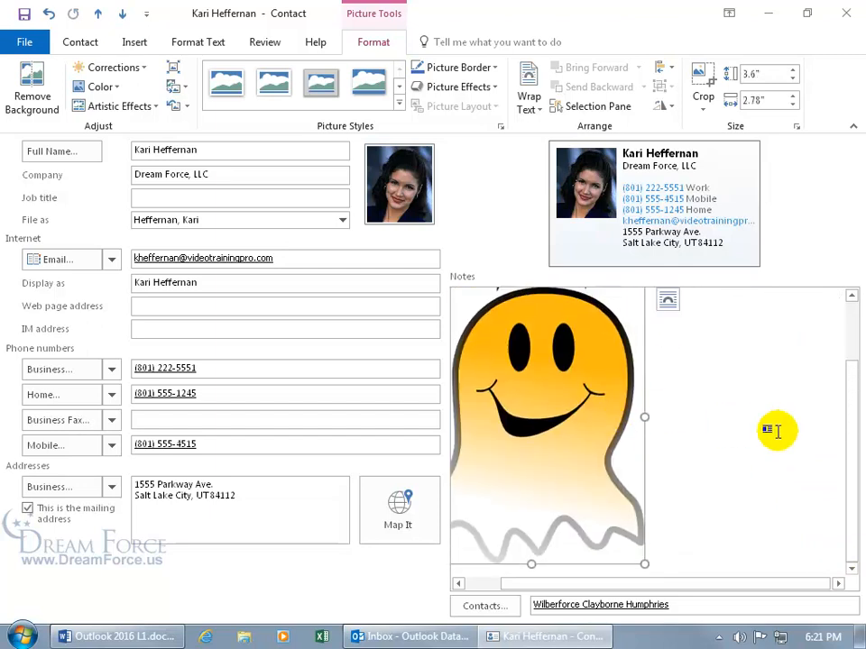
drag(642, 561, 514, 379)
drag(540, 584, 499, 583)
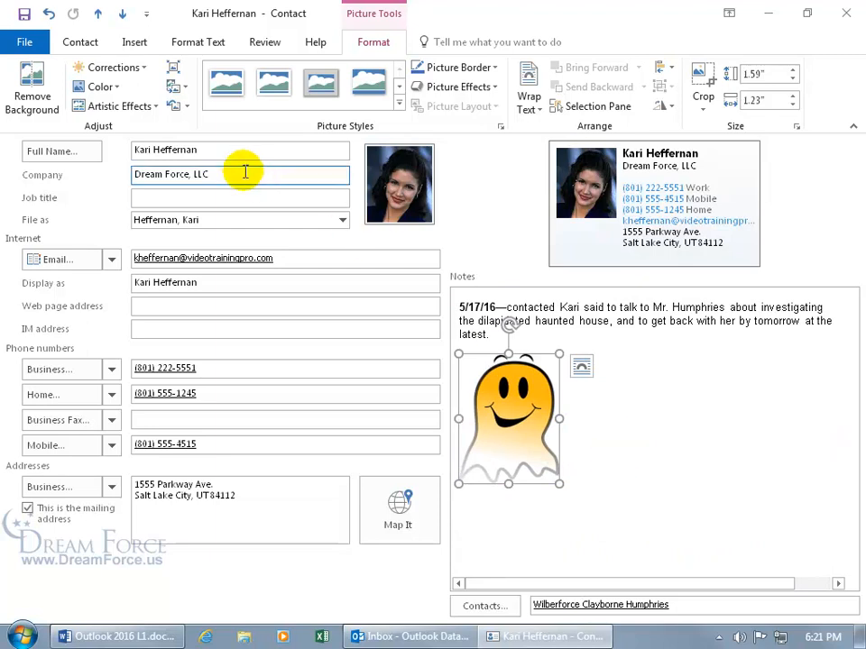
- Save and close the contact, then switch to the People view
click(80, 42)
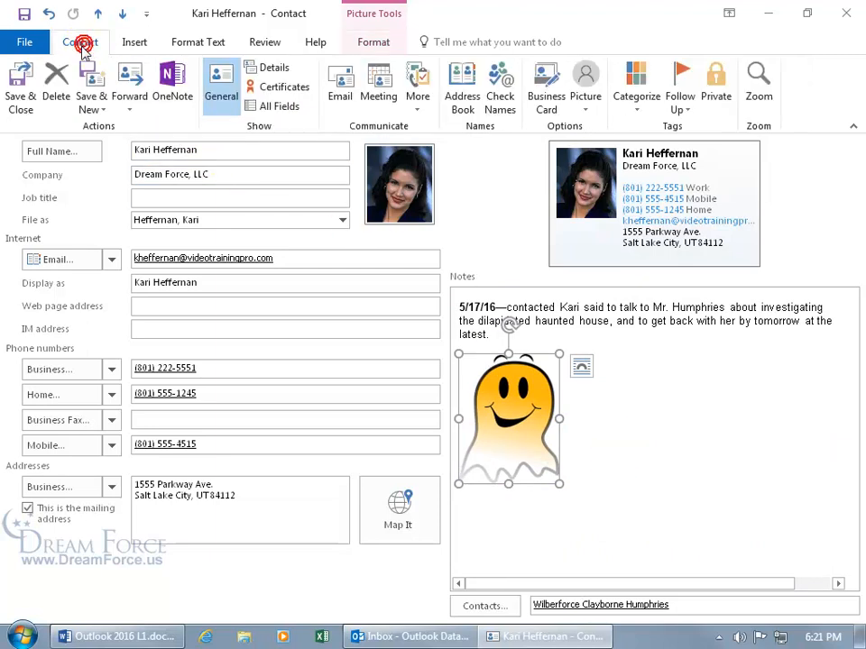
click(22, 89)
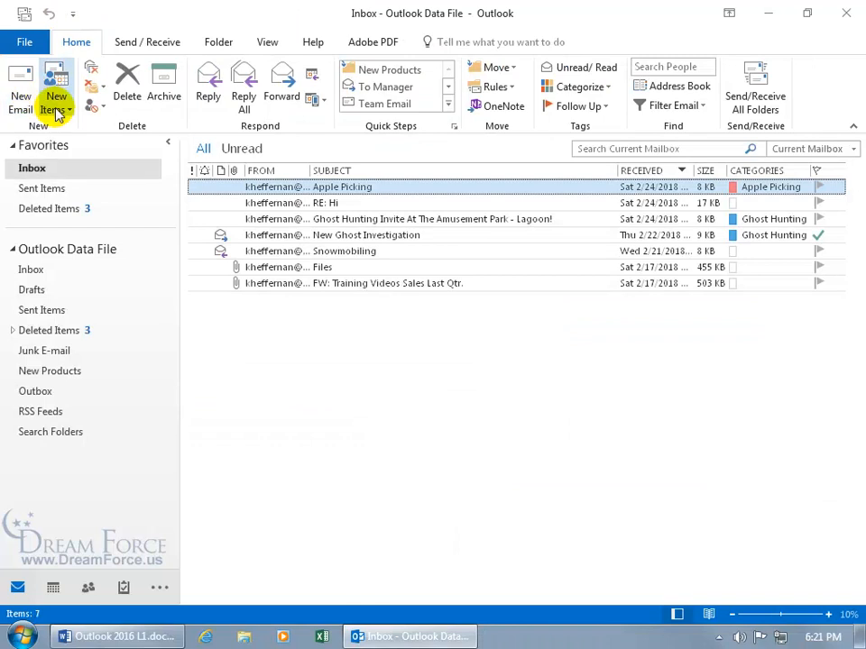
click(89, 590)
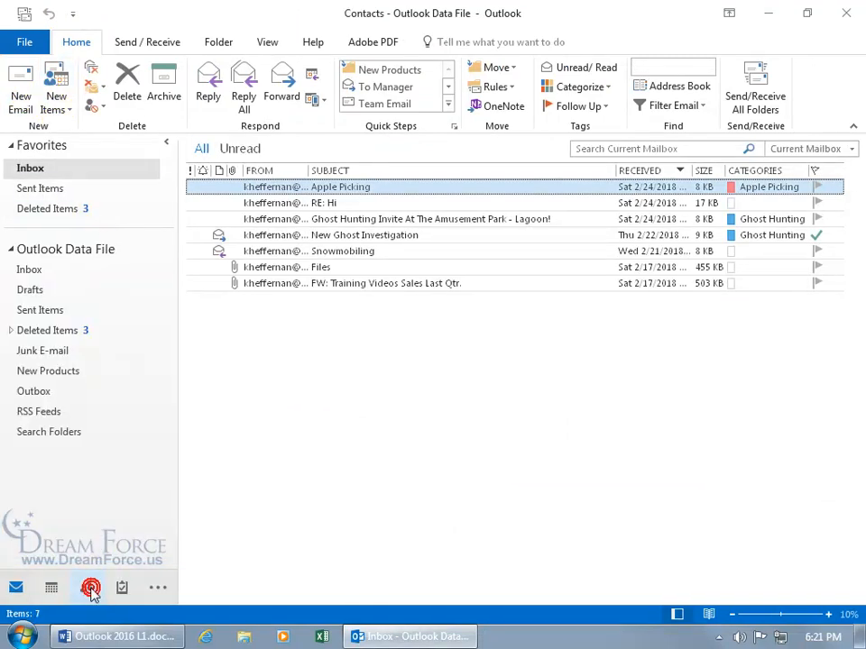
mouse_move(124, 587)
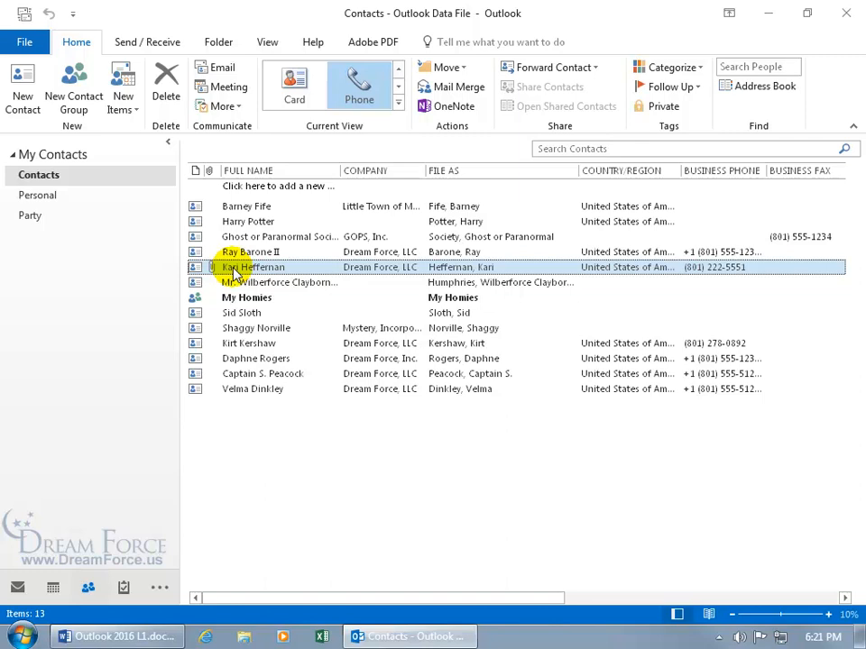
- Reopen the saved contact, place the caret in its Notes, and show the Insert commands
double_click(232, 268)
click(605, 503)
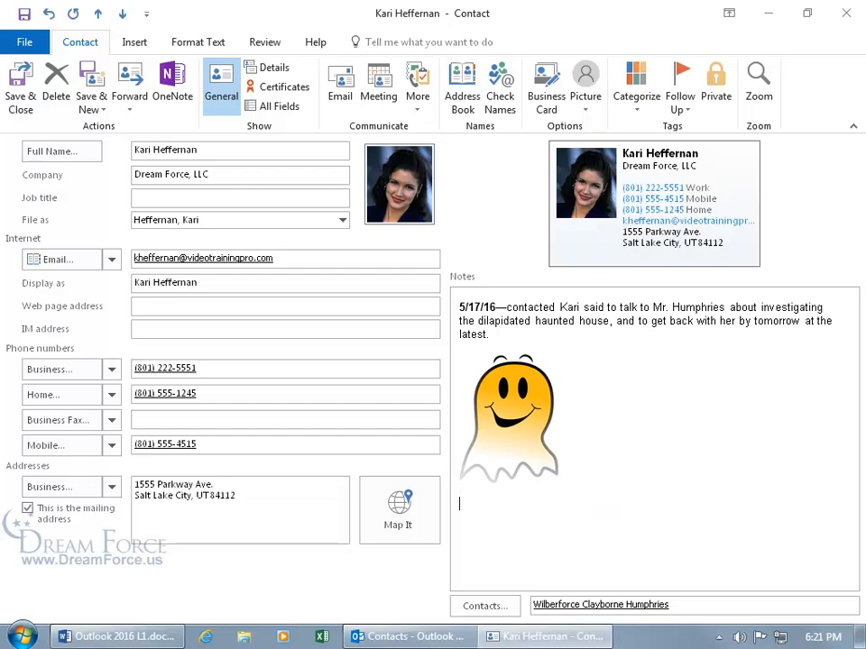
click(134, 42)
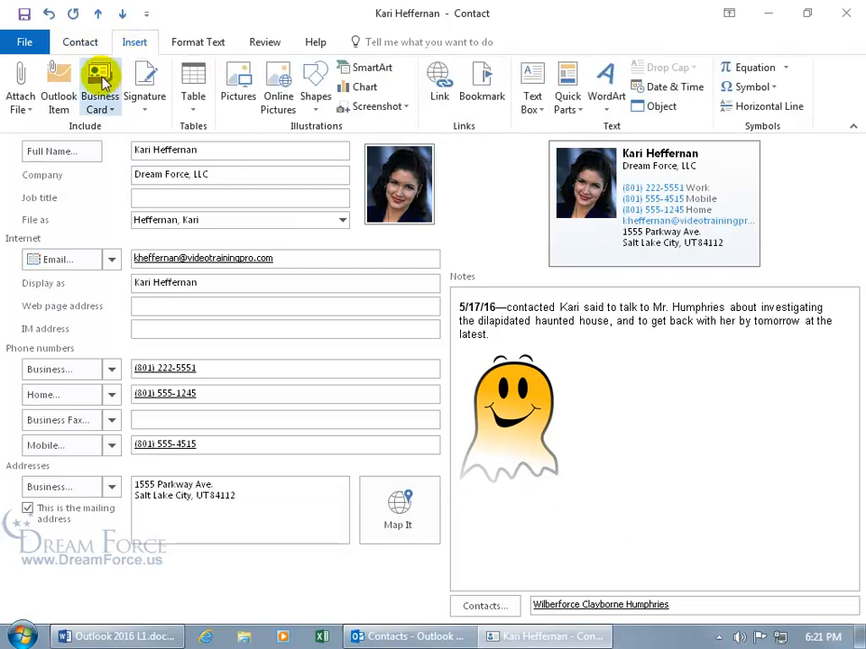
click(52, 107)
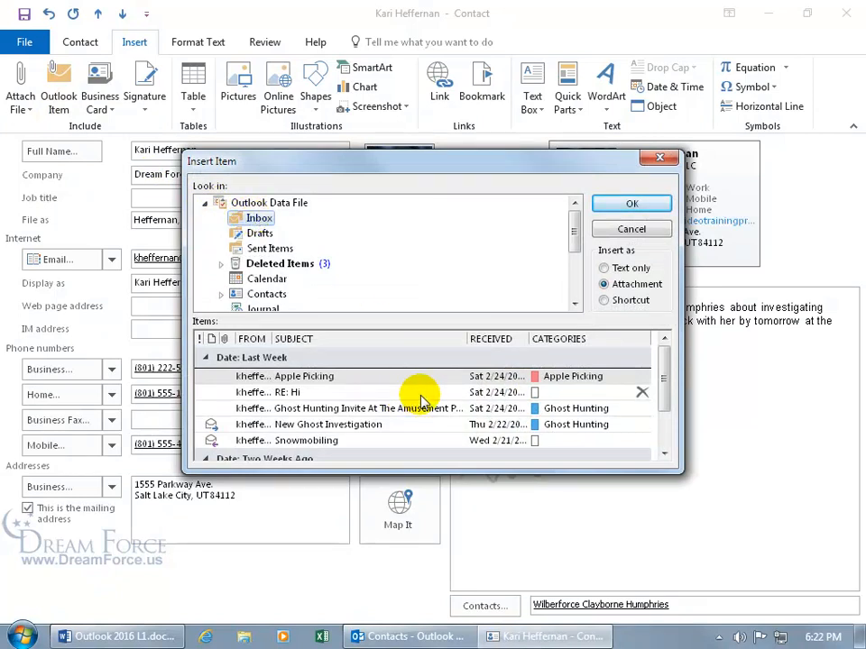
click(631, 229)
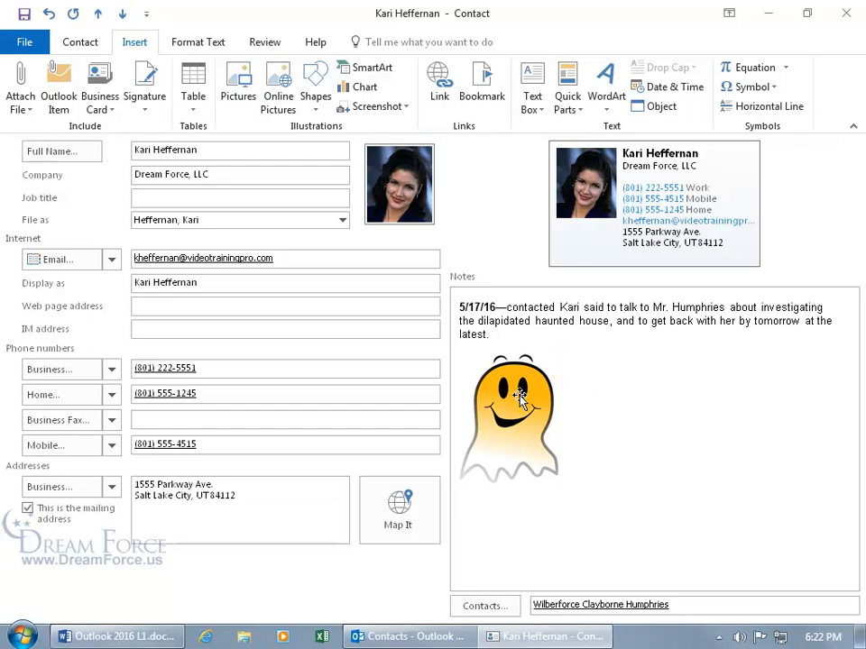
click(510, 361)
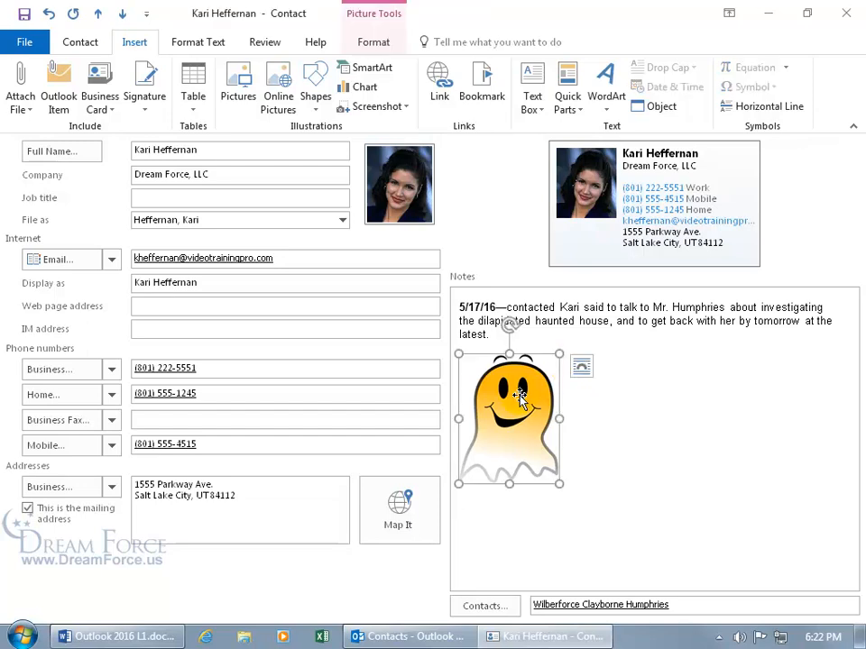
- Show the ghost picture's Layout Options via the Picture Tools Format commands
click(377, 45)
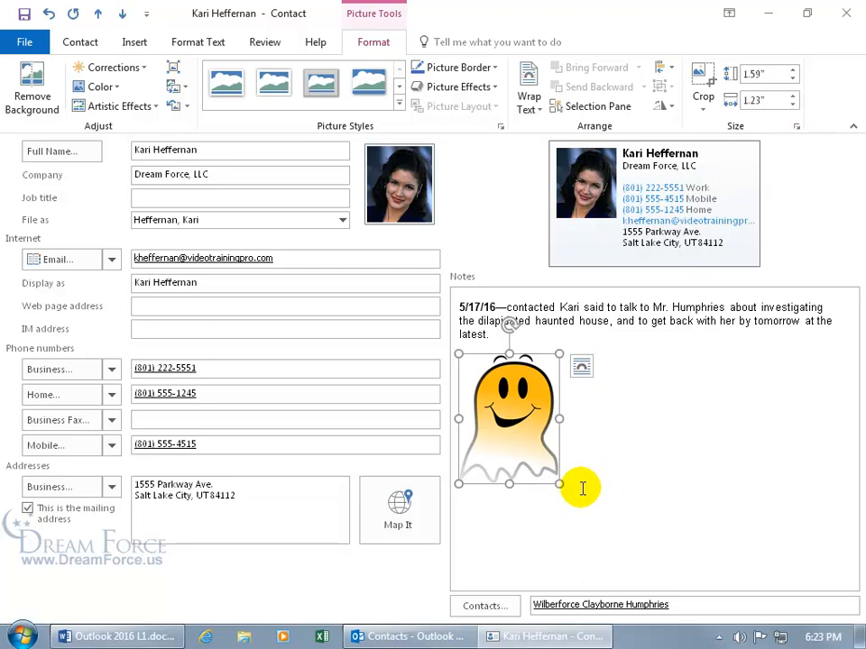
click(582, 368)
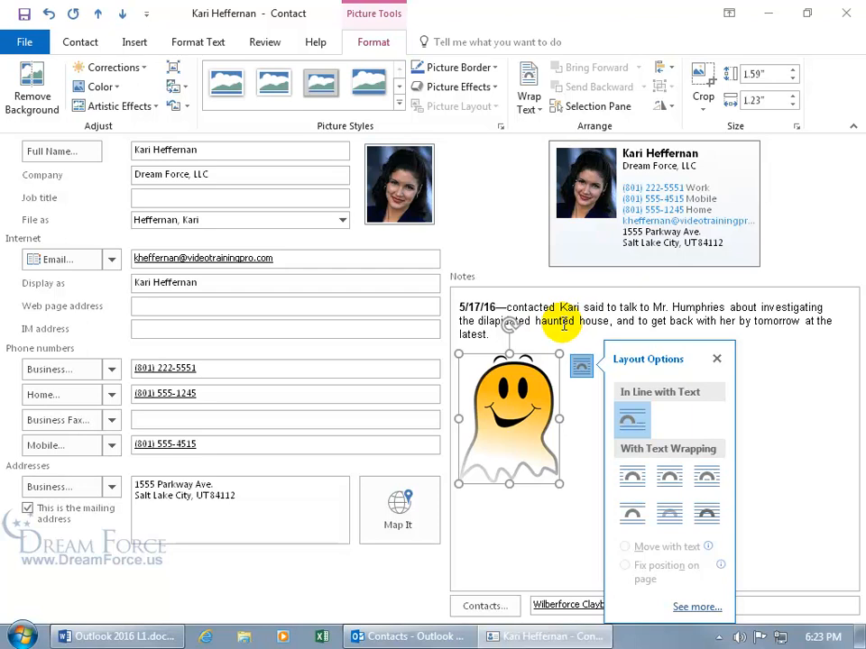
- Set the ghost picture to In Front of Text and nudge it up and right under the note
click(705, 518)
drag(514, 411, 547, 391)
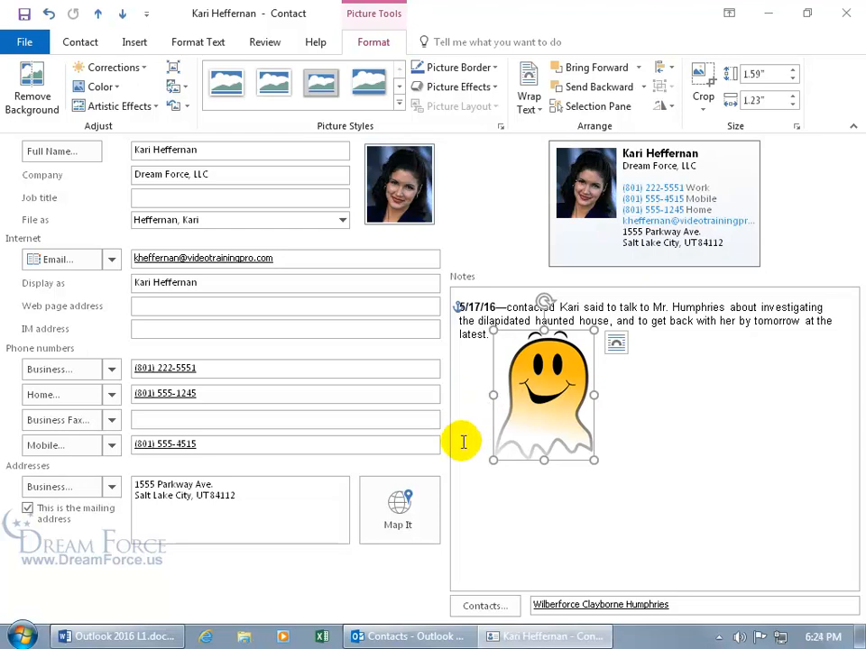
click(674, 447)
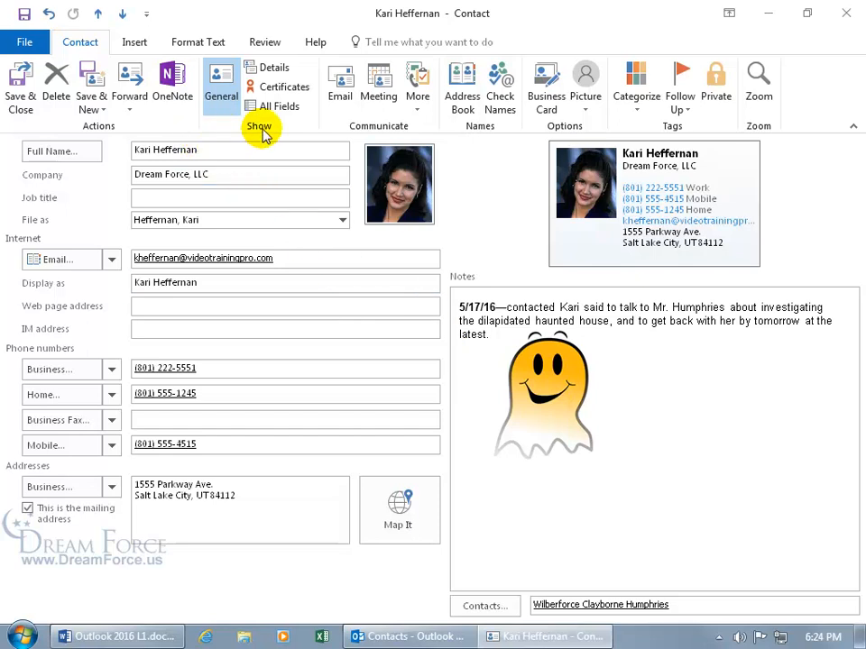
- On the contact's Details page, clear the Birthday and pick today's date from the calendar
click(280, 71)
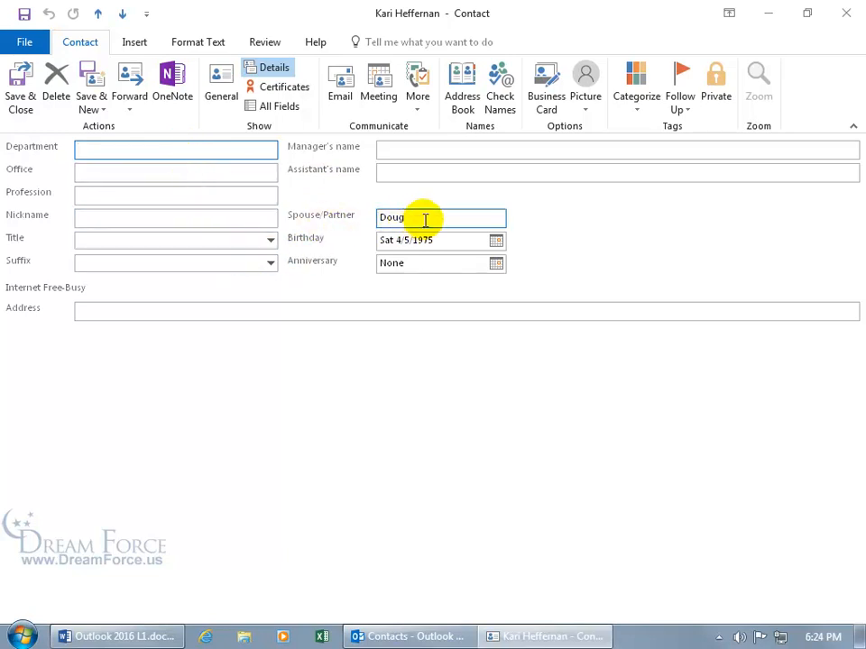
drag(444, 238, 346, 239)
key(Delete)
click(496, 241)
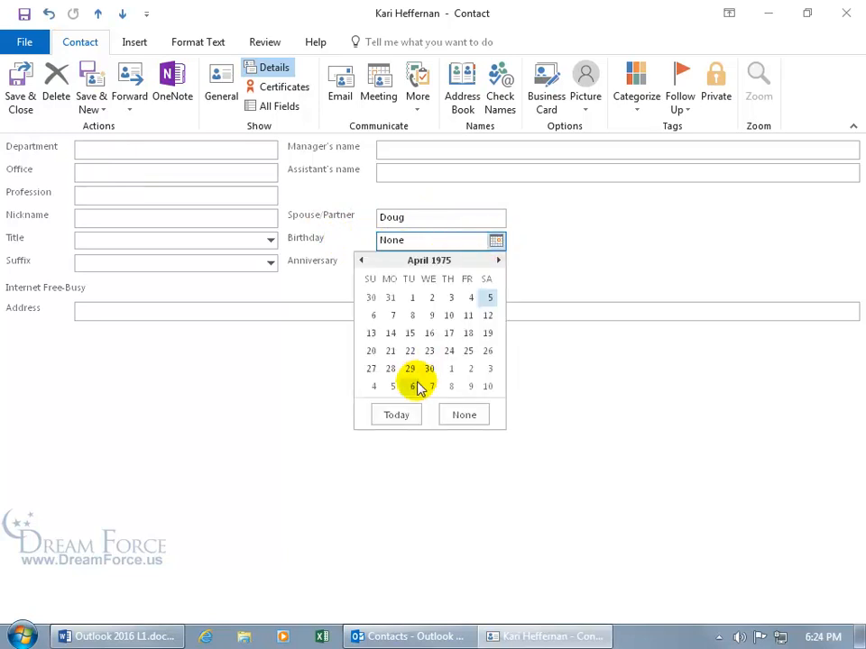
click(402, 417)
- Page the birthday calendar back several months, then close it without choosing a date
click(496, 241)
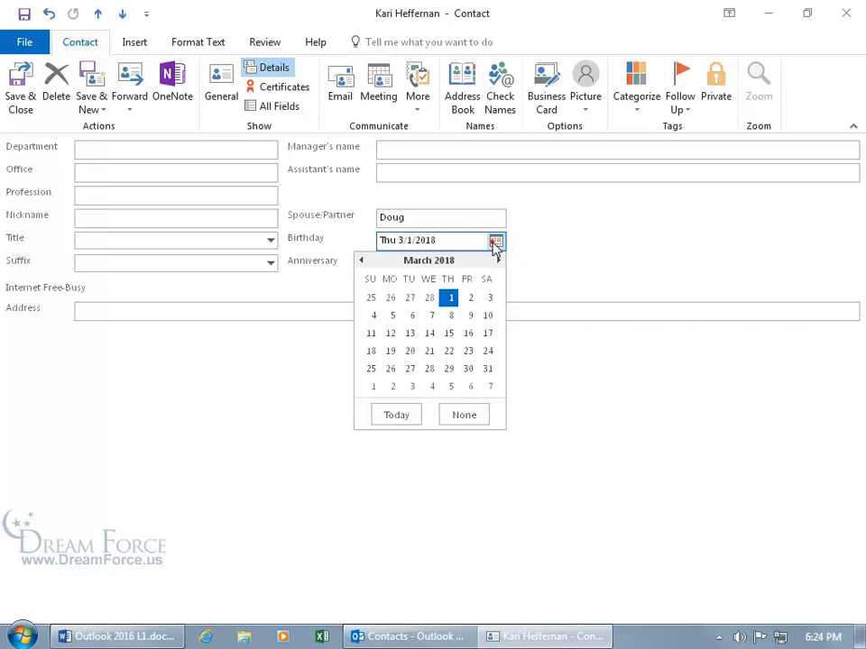
click(361, 261)
click(361, 260)
click(362, 261)
double_click(362, 260)
double_click(362, 260)
double_click(361, 261)
double_click(362, 261)
click(362, 261)
double_click(362, 261)
click(362, 260)
click(362, 260)
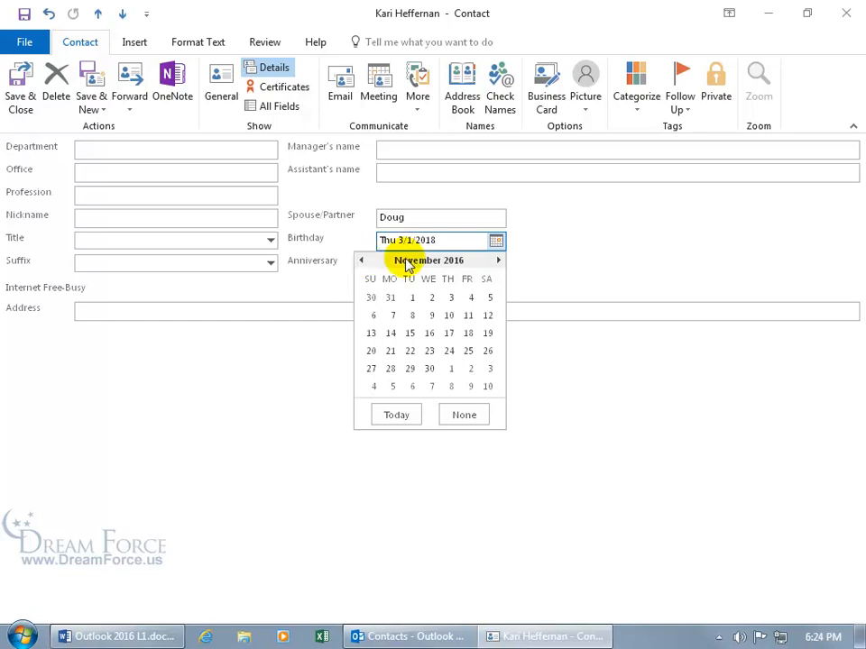
click(460, 240)
- Replace the birthday with 4/5/75 so it reads Sat 4/5/1975
drag(450, 239, 350, 240)
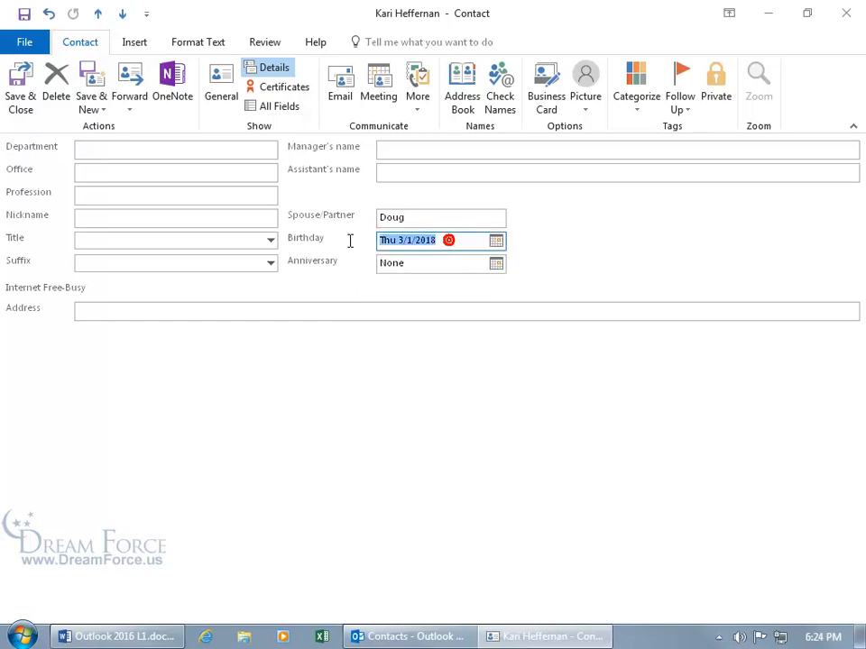
key(Delete)
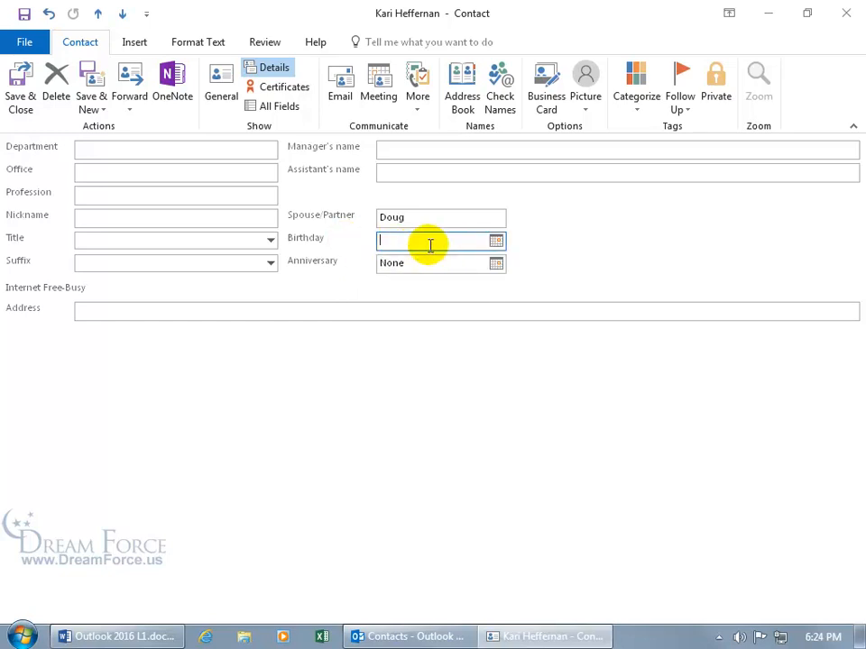
text(4/5)
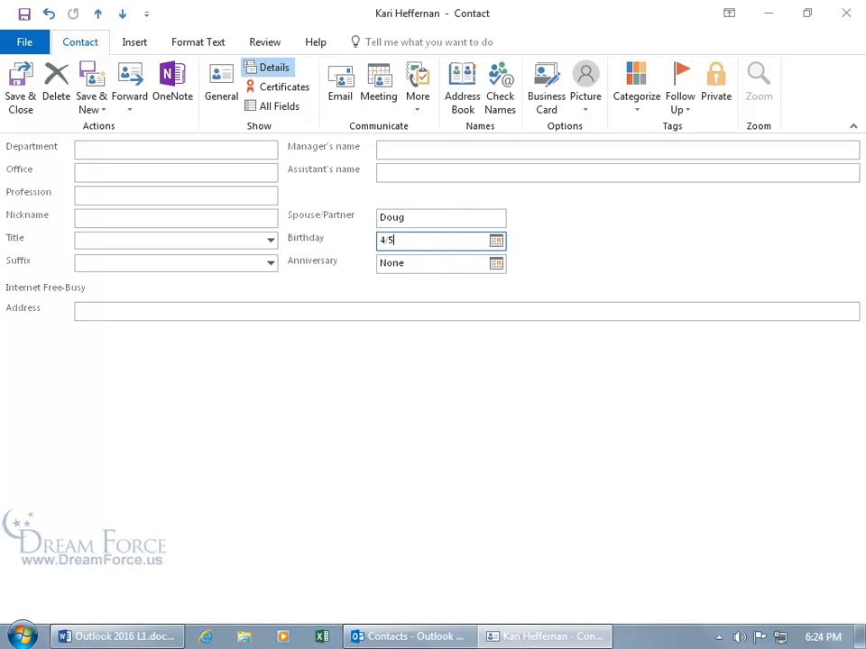
text(/75)
key(Tab)
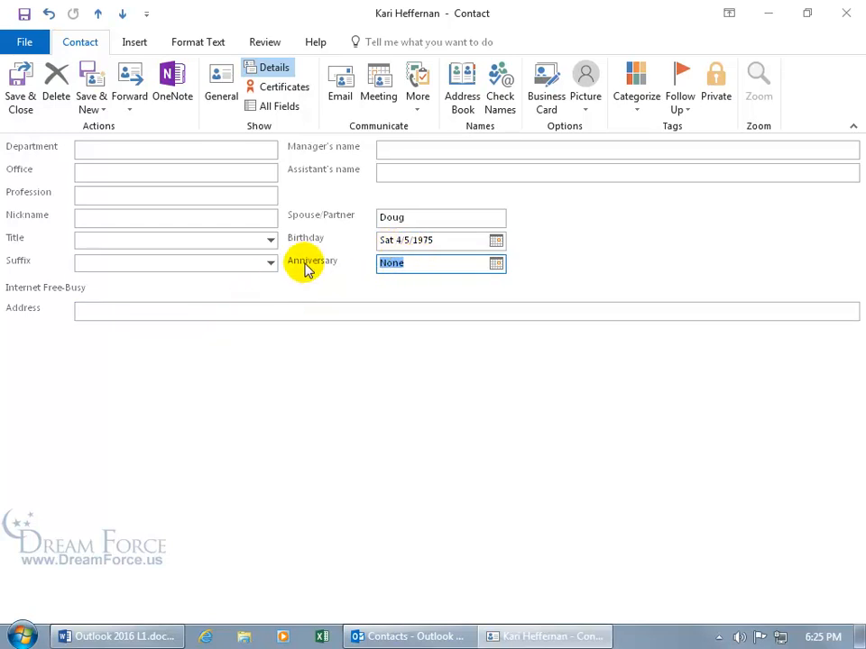
- Return to the General page, save and close the contact, then reopen it from the Contacts list
click(224, 89)
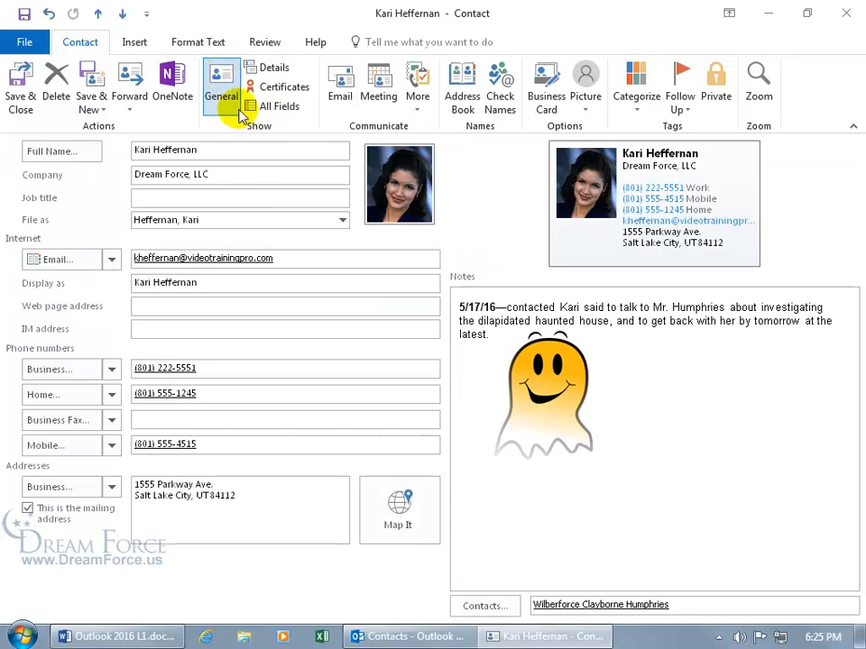
click(19, 88)
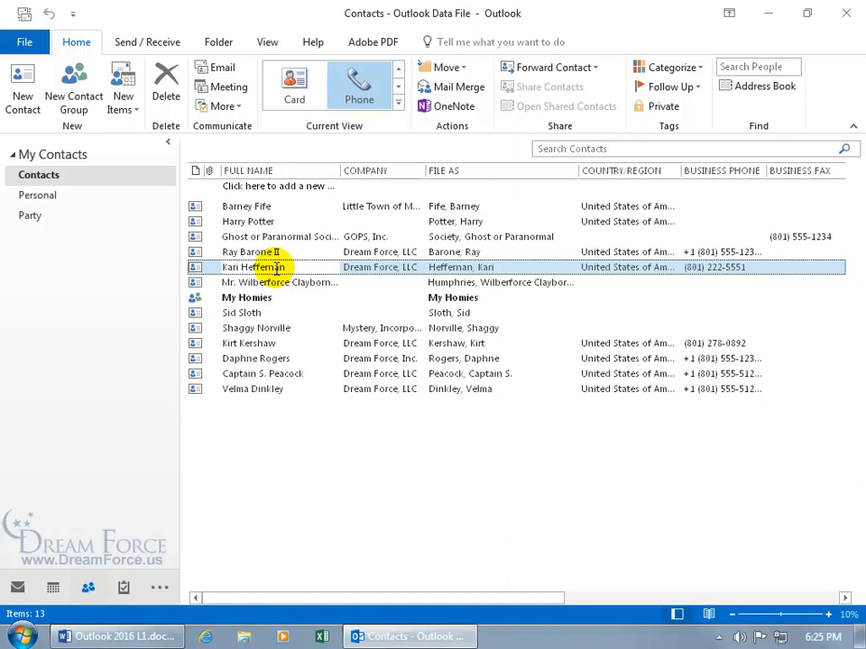
double_click(228, 268)
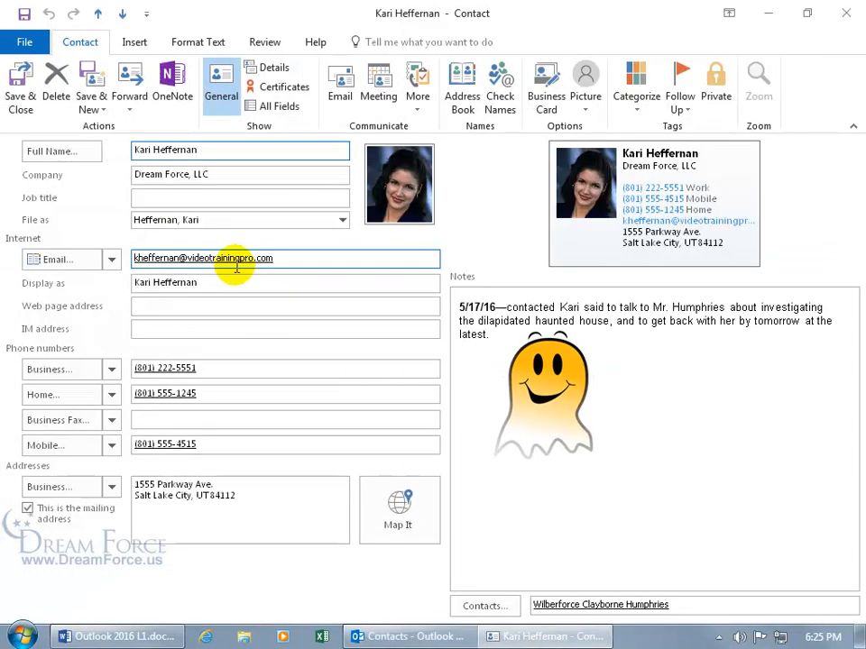
- Set the ghost picture's layout to In Line with Text
click(581, 360)
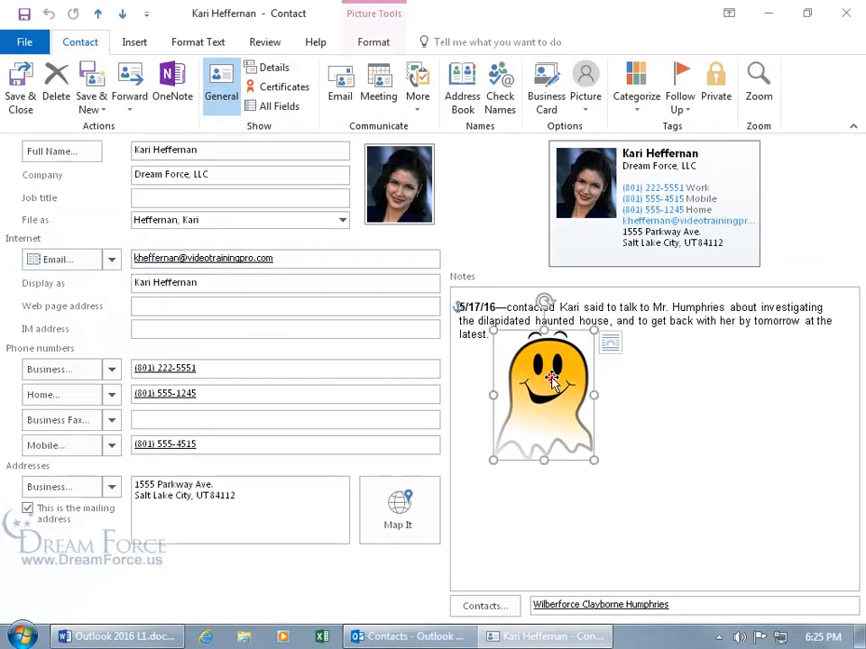
click(613, 343)
click(667, 403)
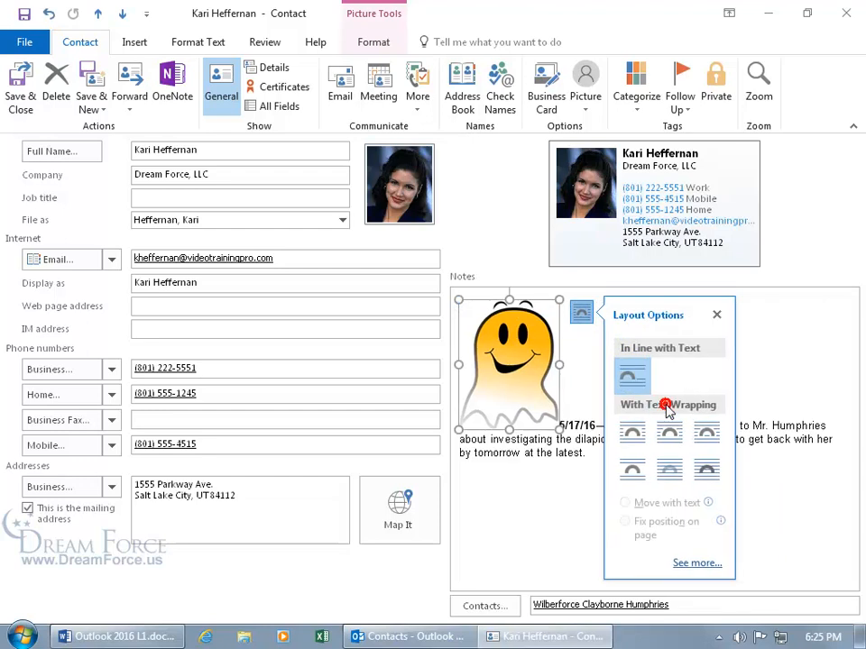
click(558, 458)
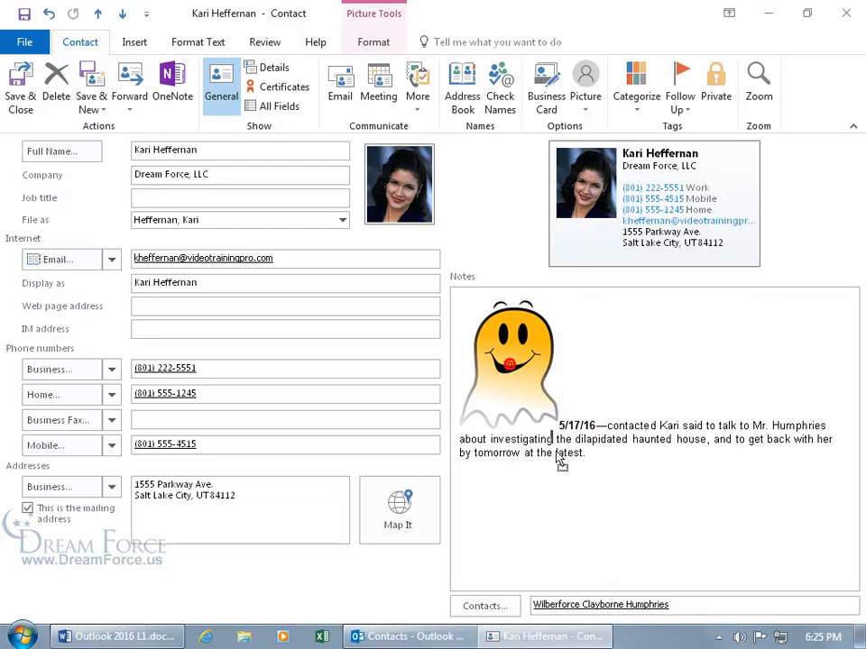
- Undo the layout change so the ghost sits back below the dated Humphries note, then deselect it
click(590, 492)
key(Return)
key(BackSpace)
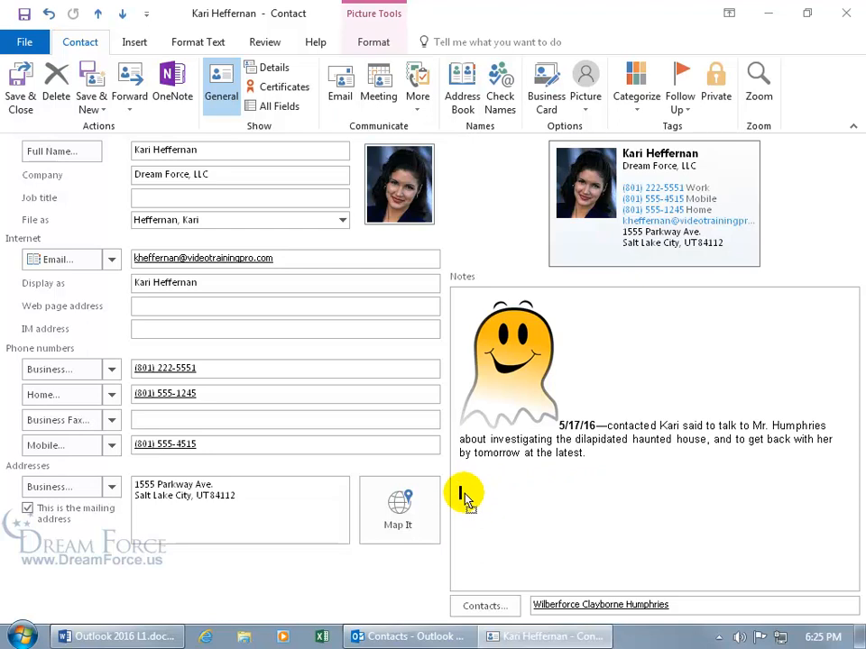
key(ctrl+z)
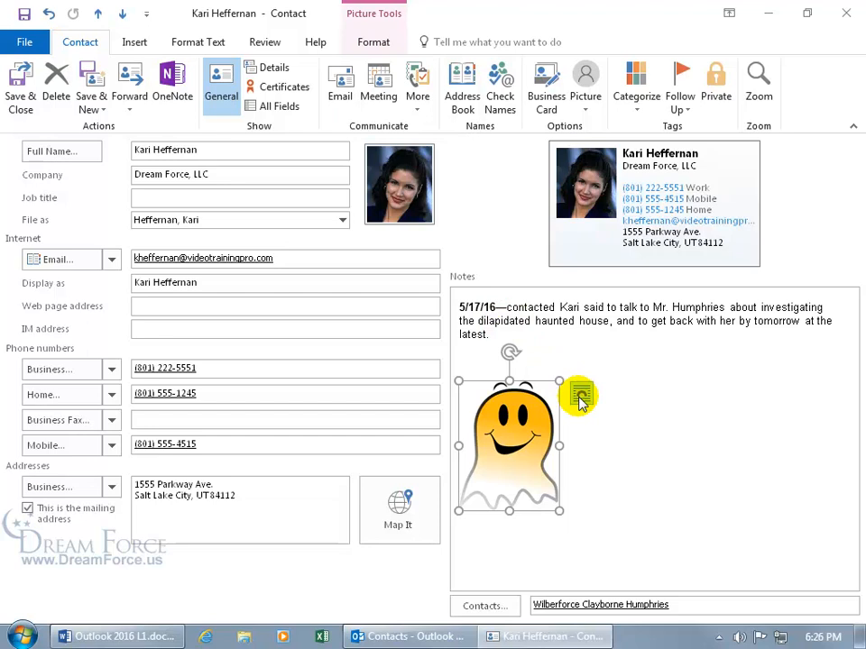
click(480, 349)
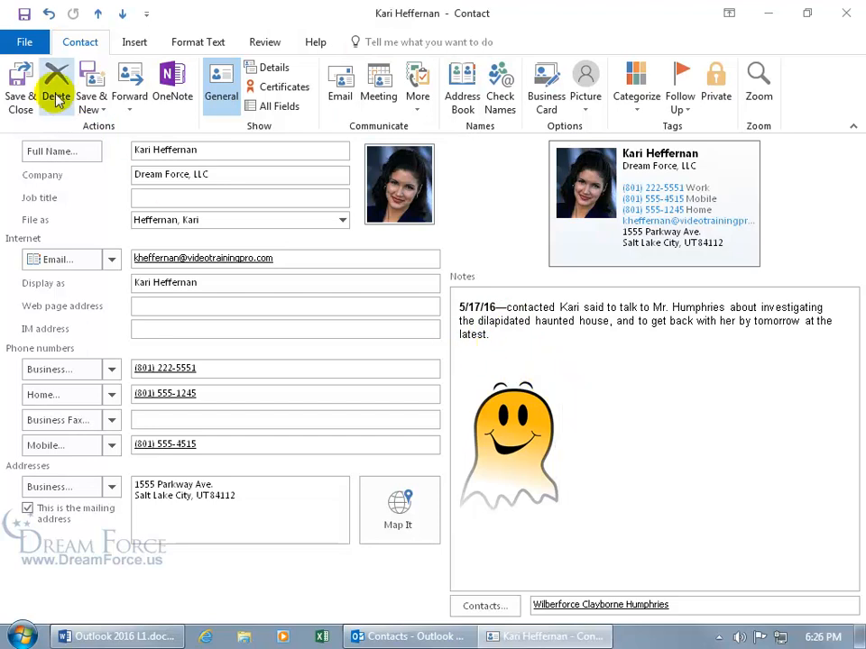
- Save and close the finished contact, returning to the 13-entry Contacts list
click(20, 99)
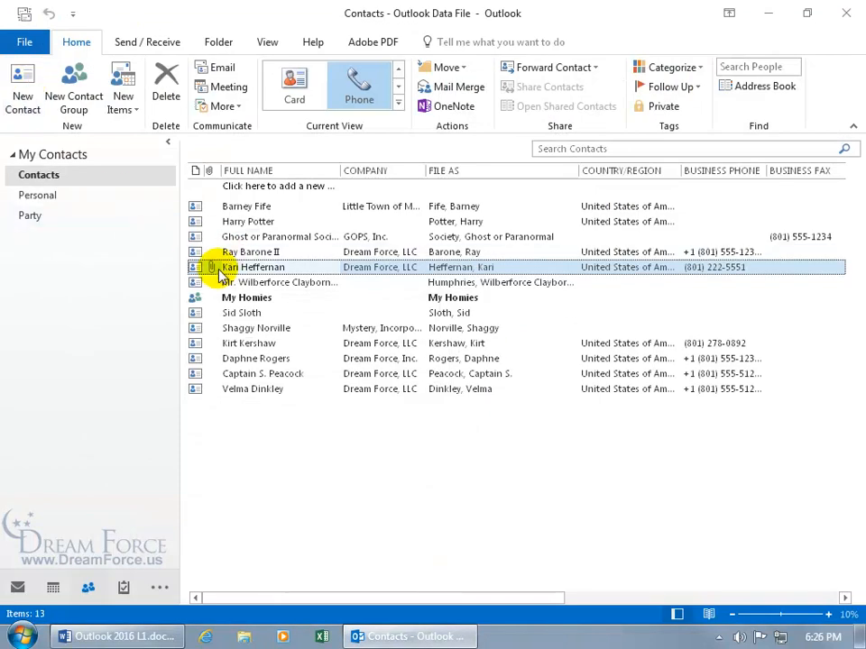